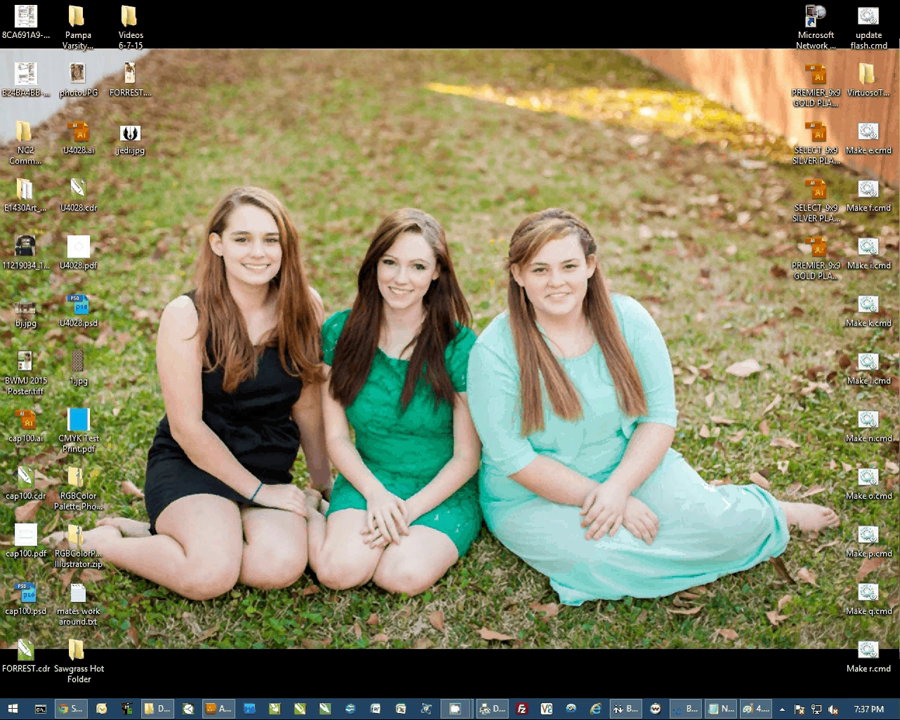
- Bring the Chrome window showing the Condé home page to the front
key(alt+Tab)
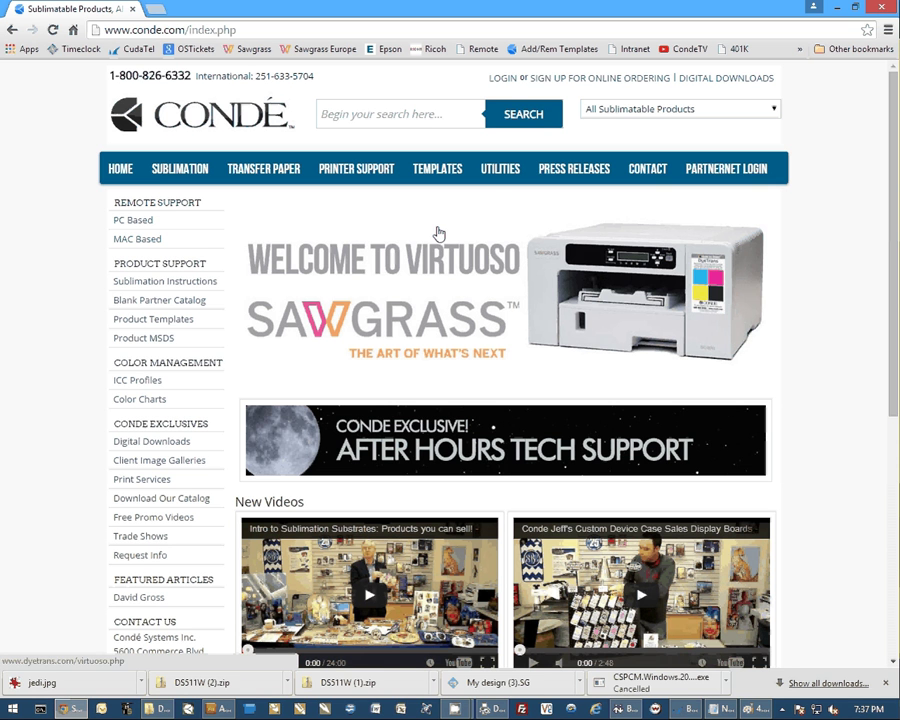
- Open the PartnerNet login page from the Condé navigation bar
click(745, 170)
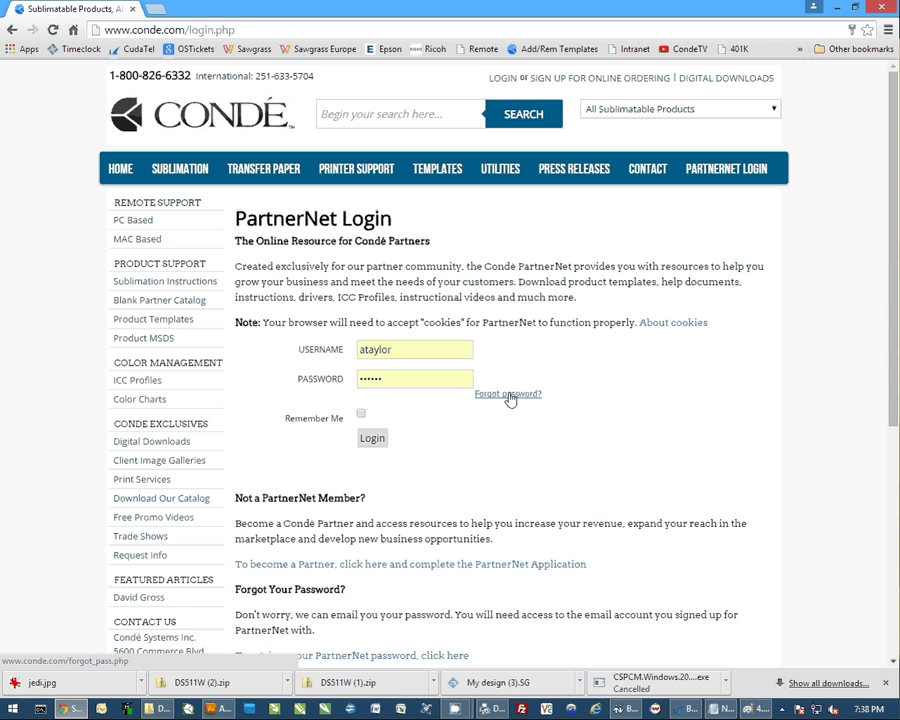
- Visit password retrieval, then return and log in to PartnerNet with the saved credentials
click(521, 399)
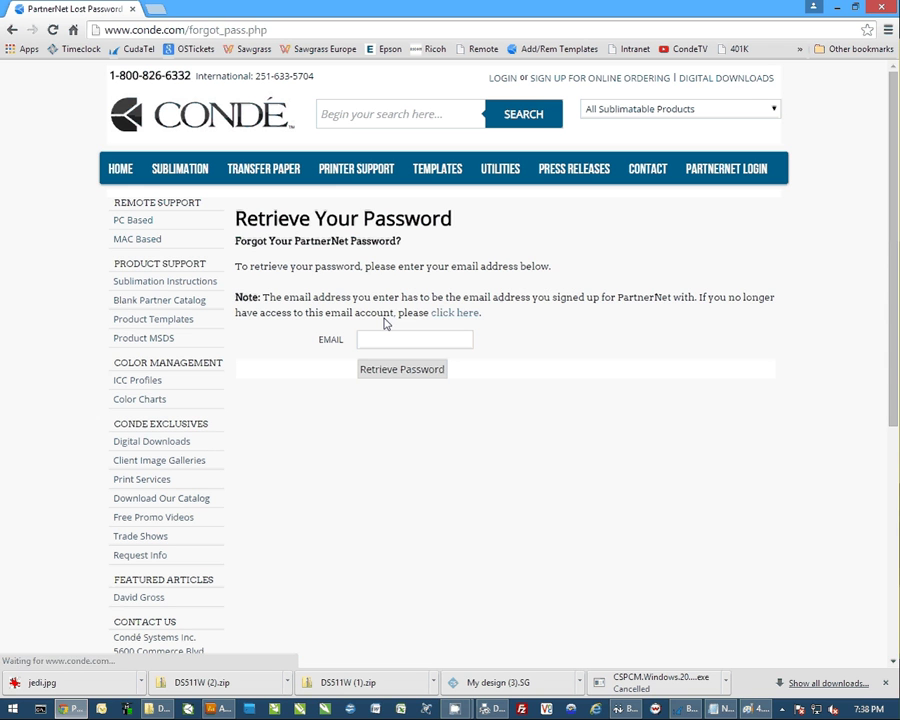
click(380, 340)
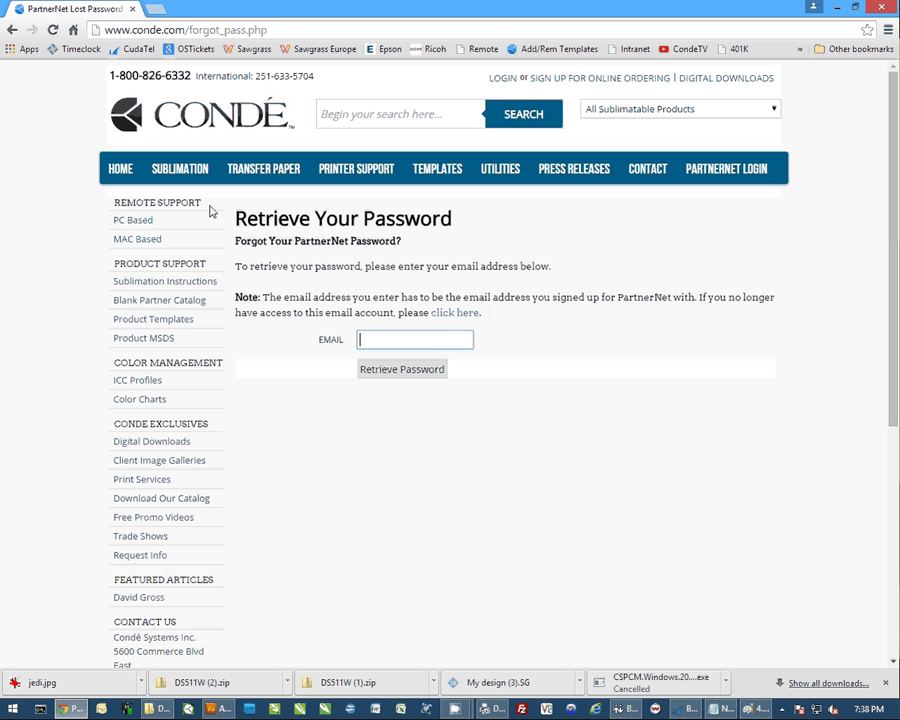
click(8, 32)
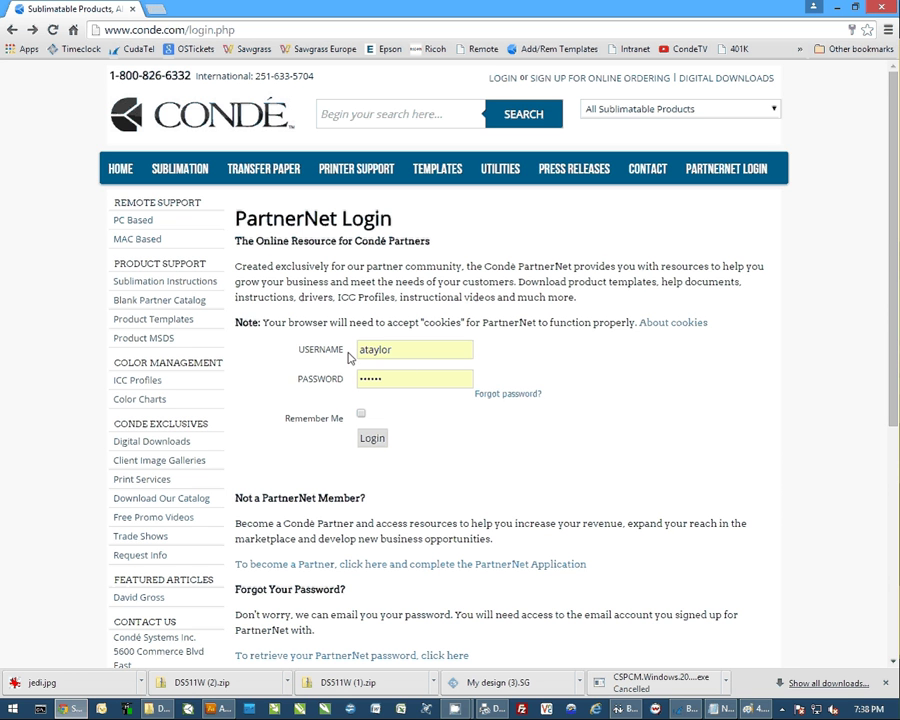
click(373, 438)
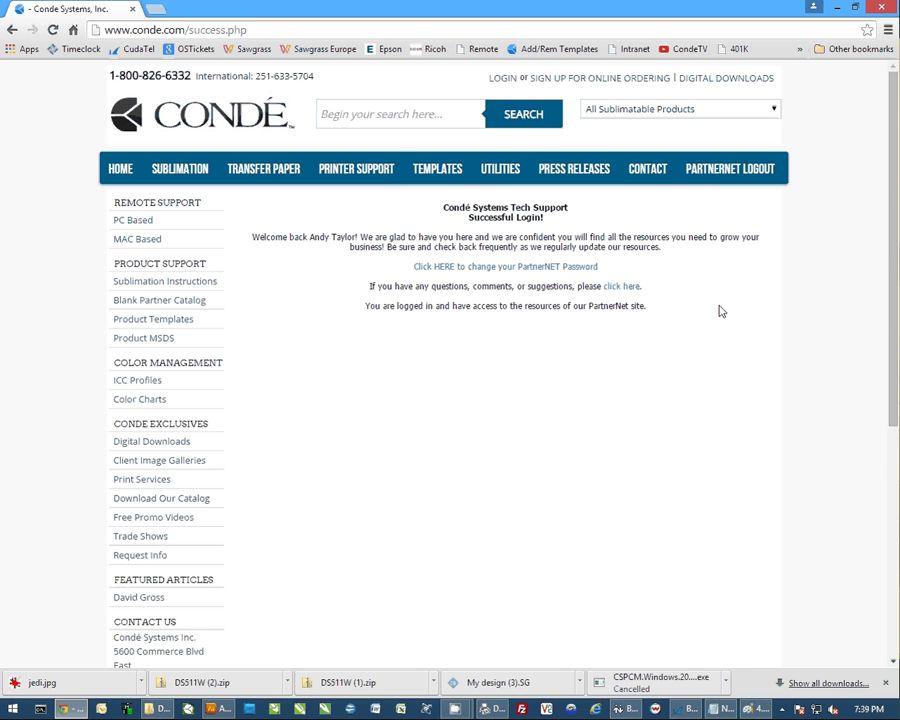
- Search the PartnerNet templates catalog for 'license plate'
click(368, 113)
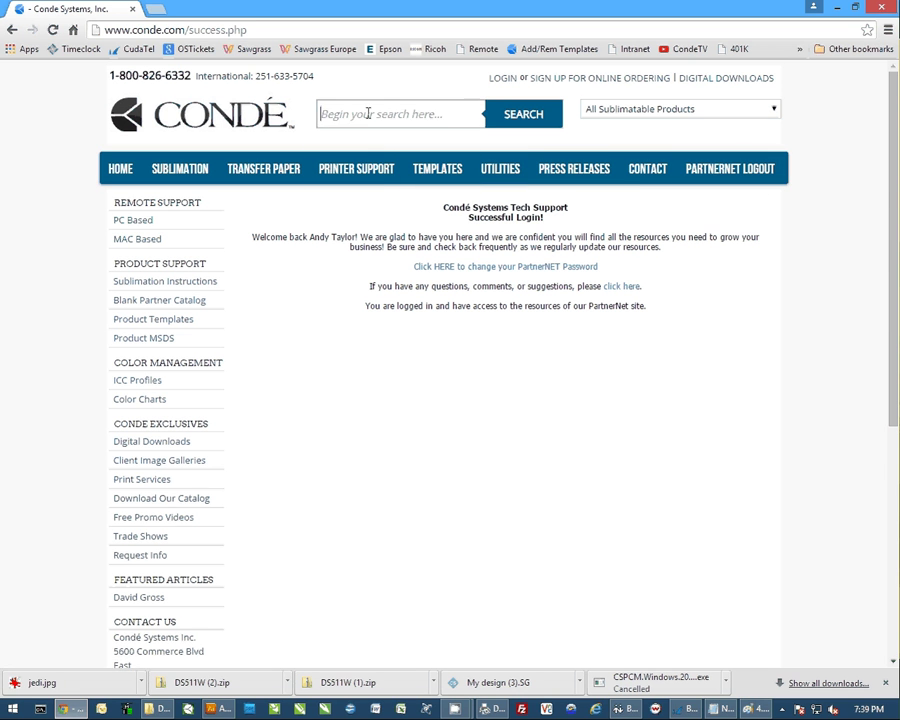
click(437, 168)
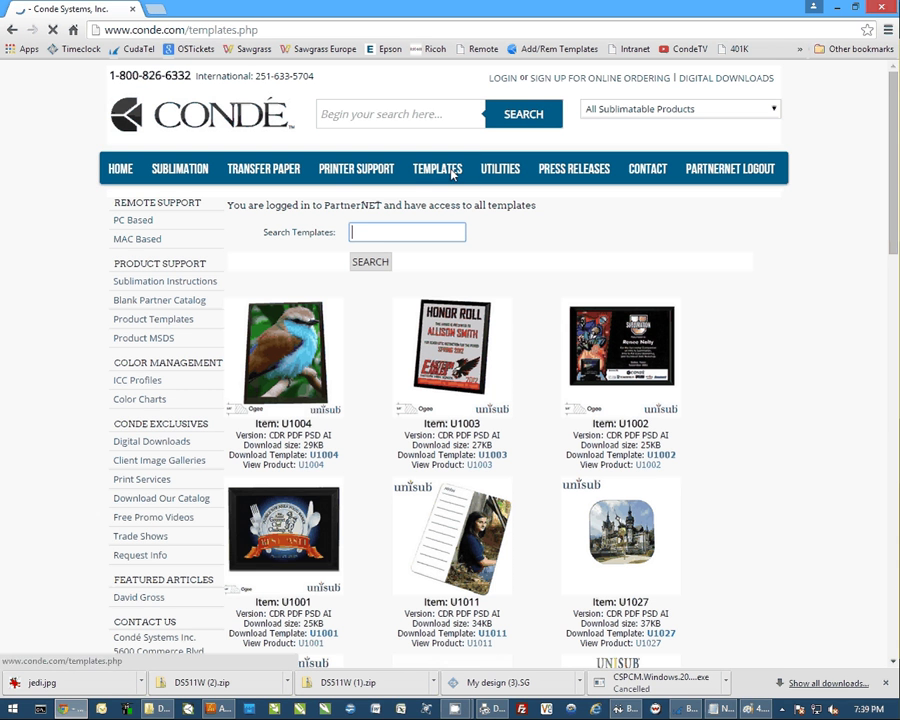
click(375, 232)
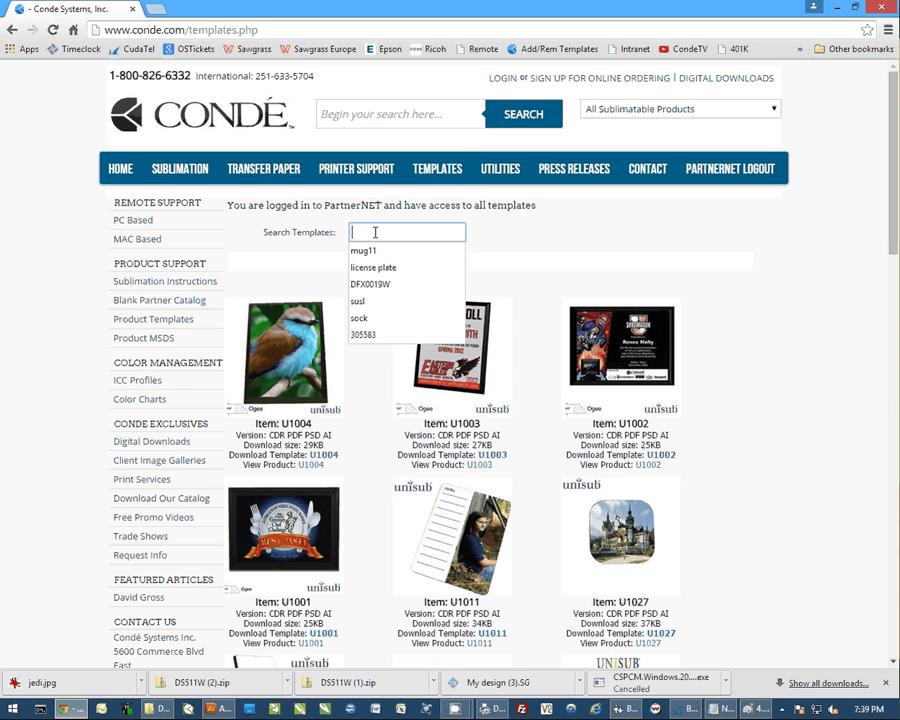
text(l)
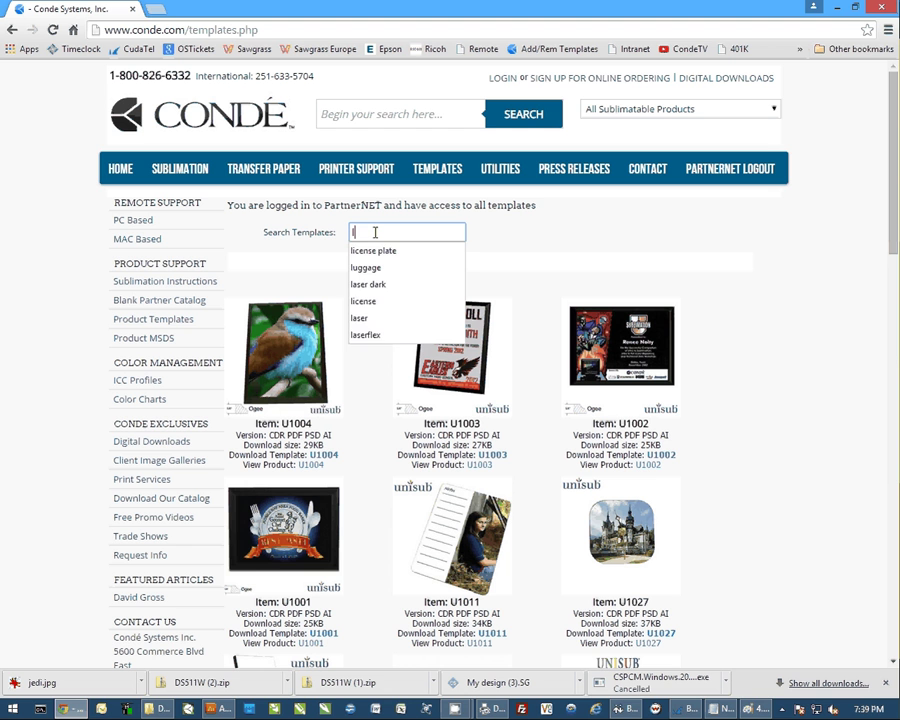
text(icense plat)
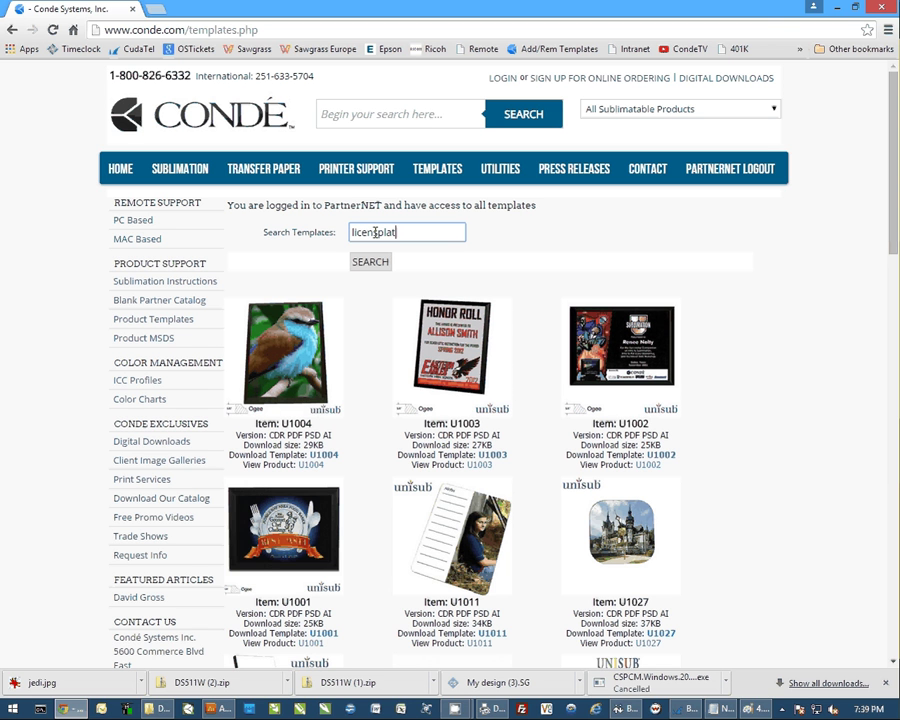
key(BackSpace)
key(BackSpace)
key(BackSpace)
key(BackSpace)
key(BackSpace)
key(BackSpace)
key(BackSpace)
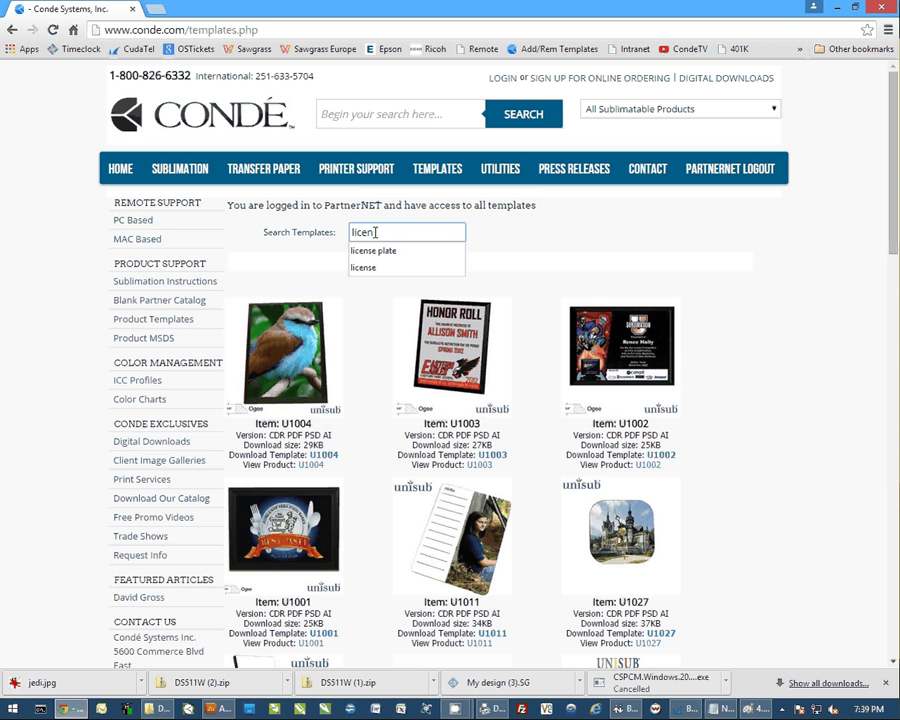
click(392, 254)
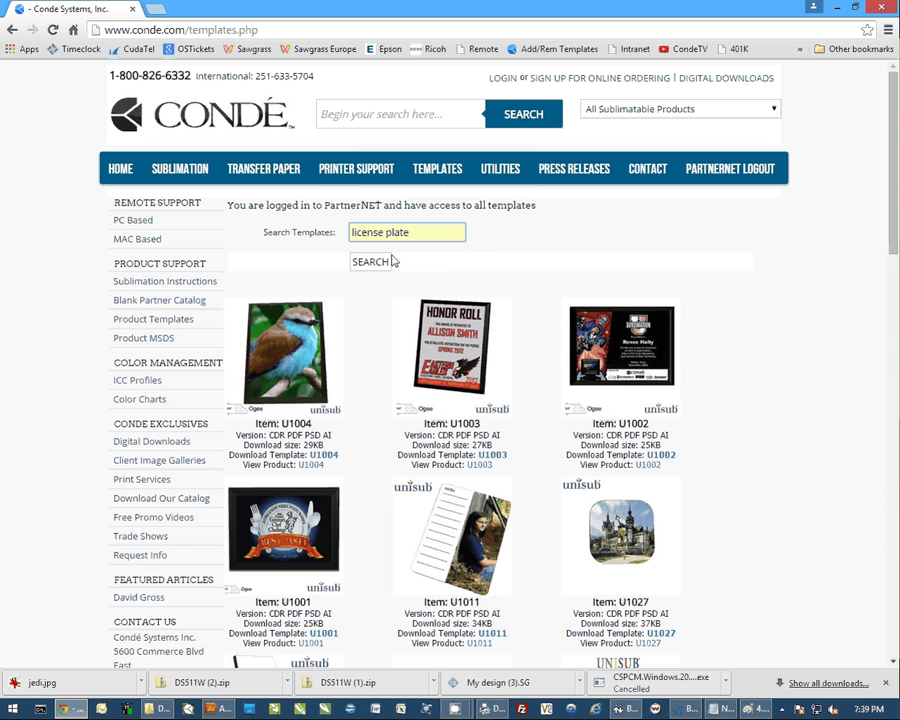
click(368, 262)
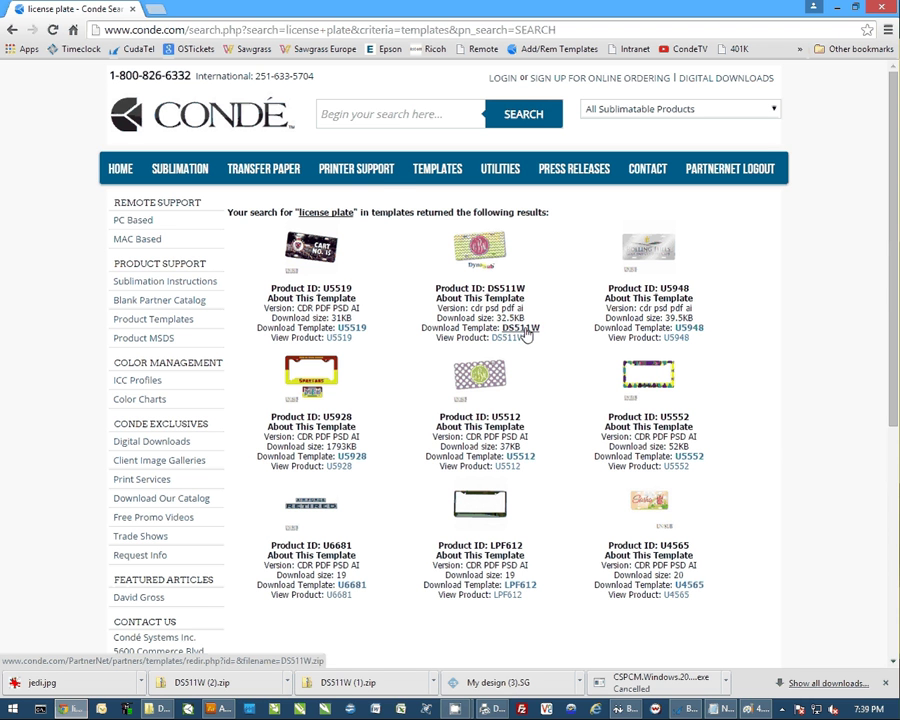
- Search the site for 'license plate' and open the DS511W product page
click(476, 113)
text(licens)
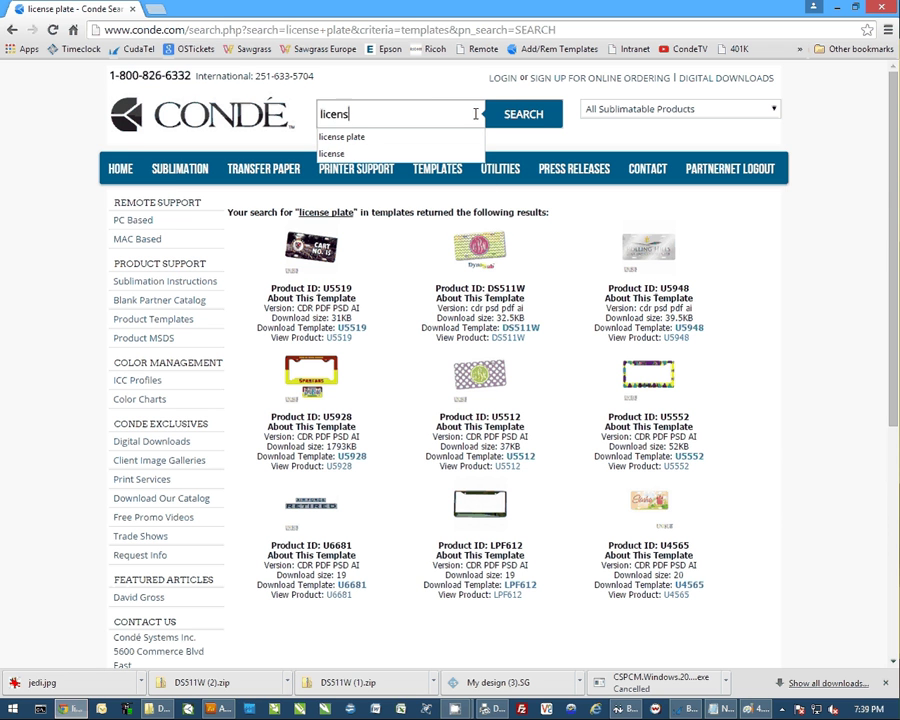
text(e)
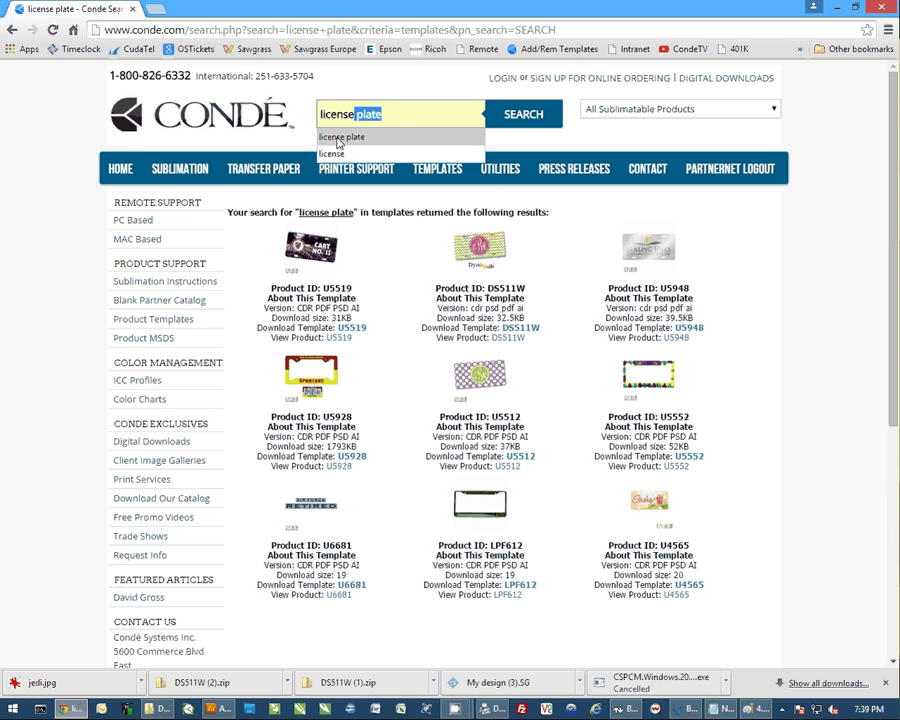
click(338, 138)
click(516, 114)
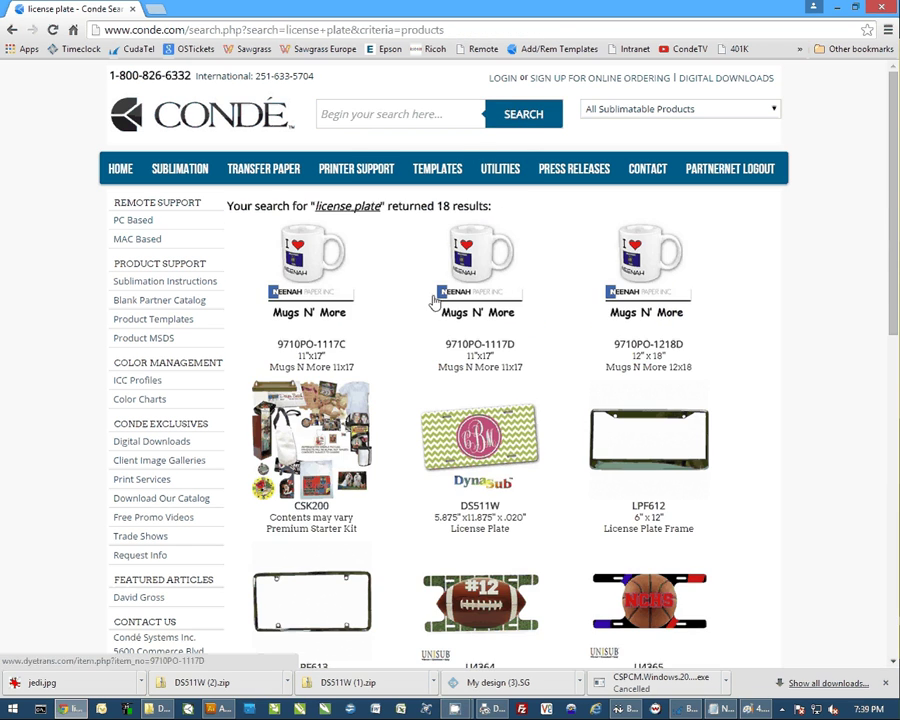
scroll(713, 382, down, 2)
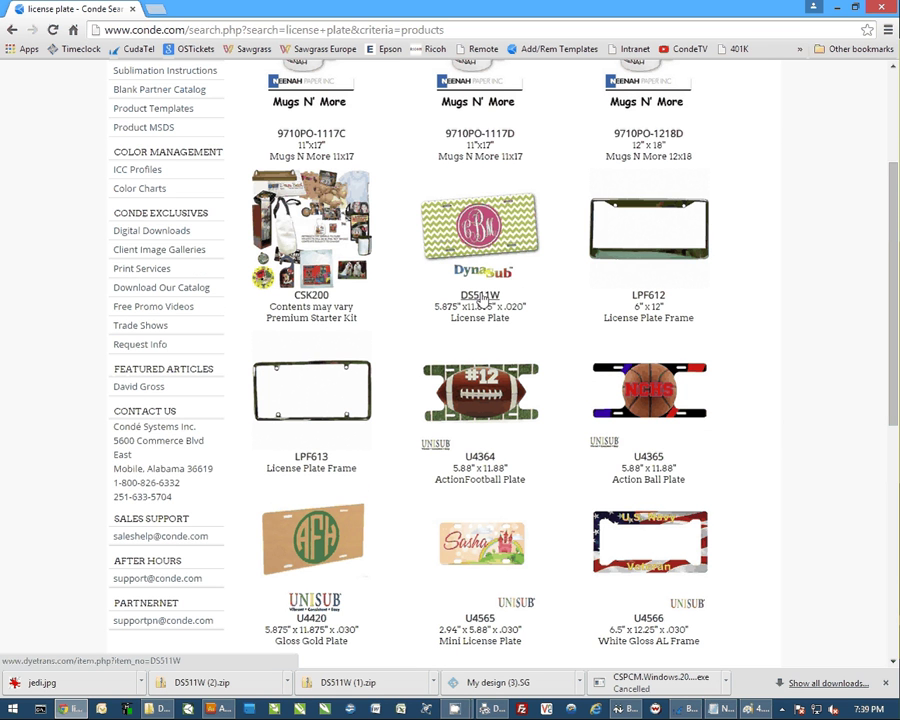
click(485, 298)
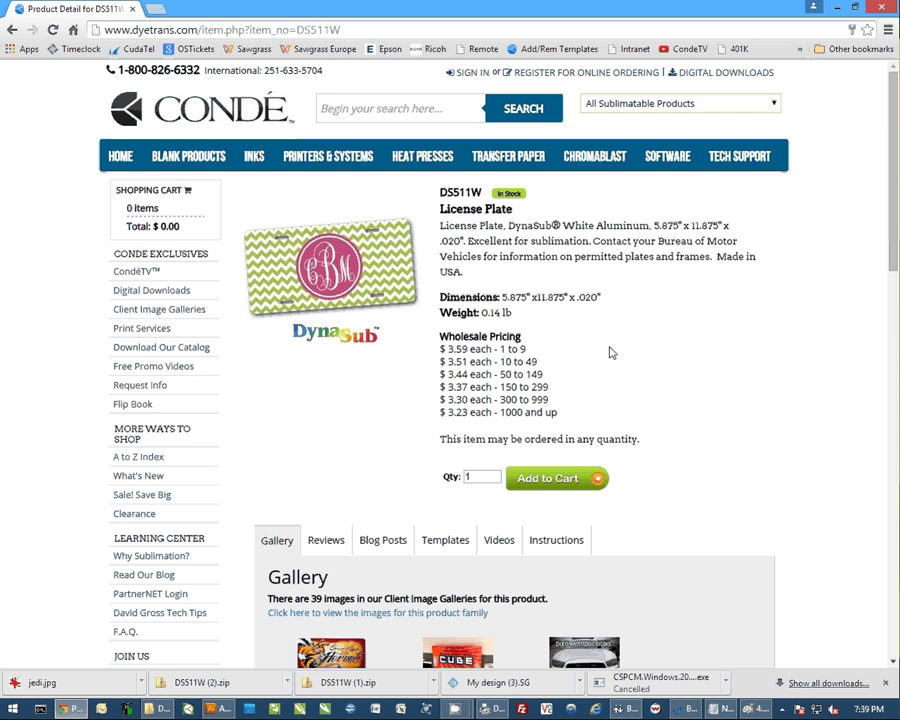
- Download the DS511W template from the Templates tab and open DS511W (3).zip
scroll(615, 362, down, 2)
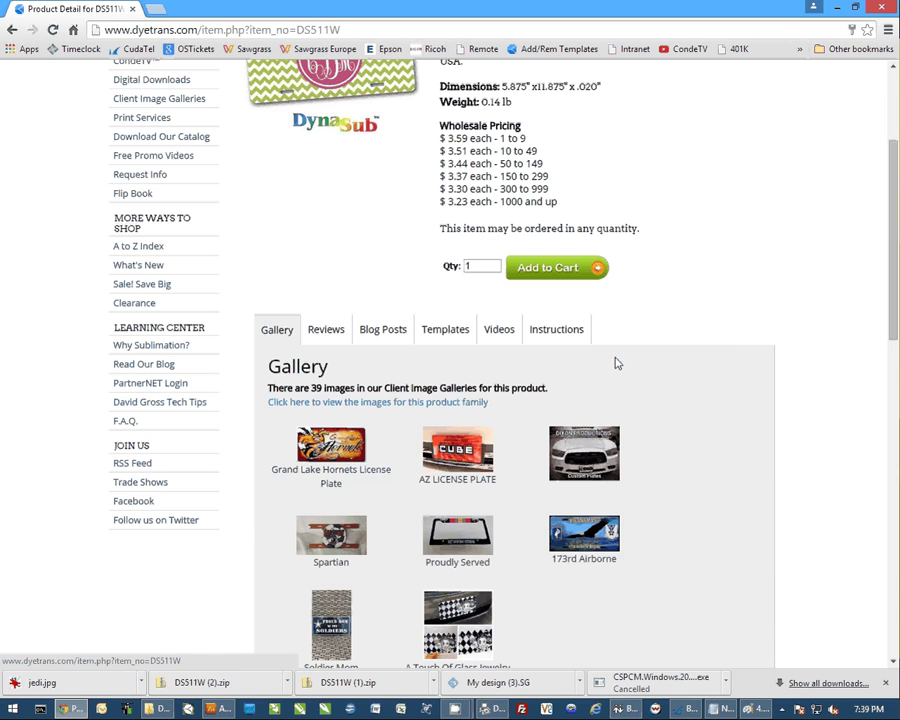
click(436, 331)
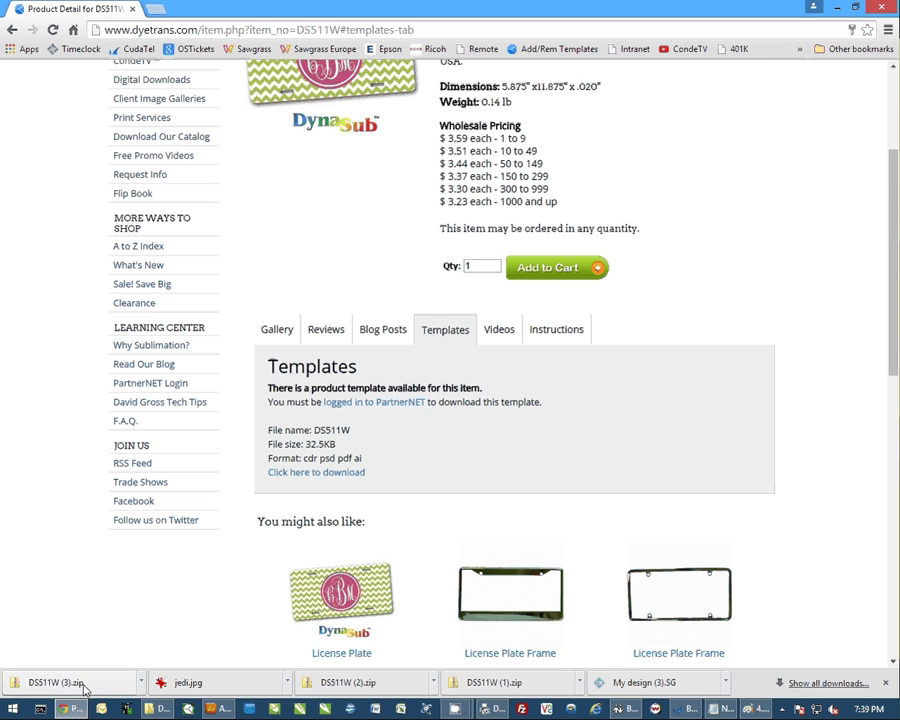
click(85, 687)
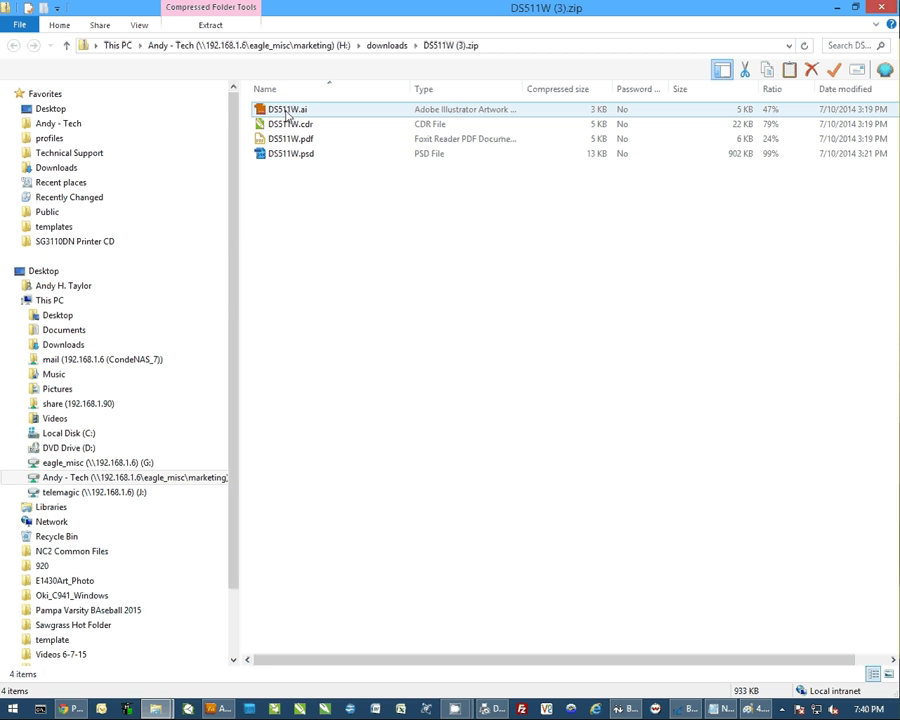
- Open DS511W.ai from the zip archive in Illustrator
double_click(288, 112)
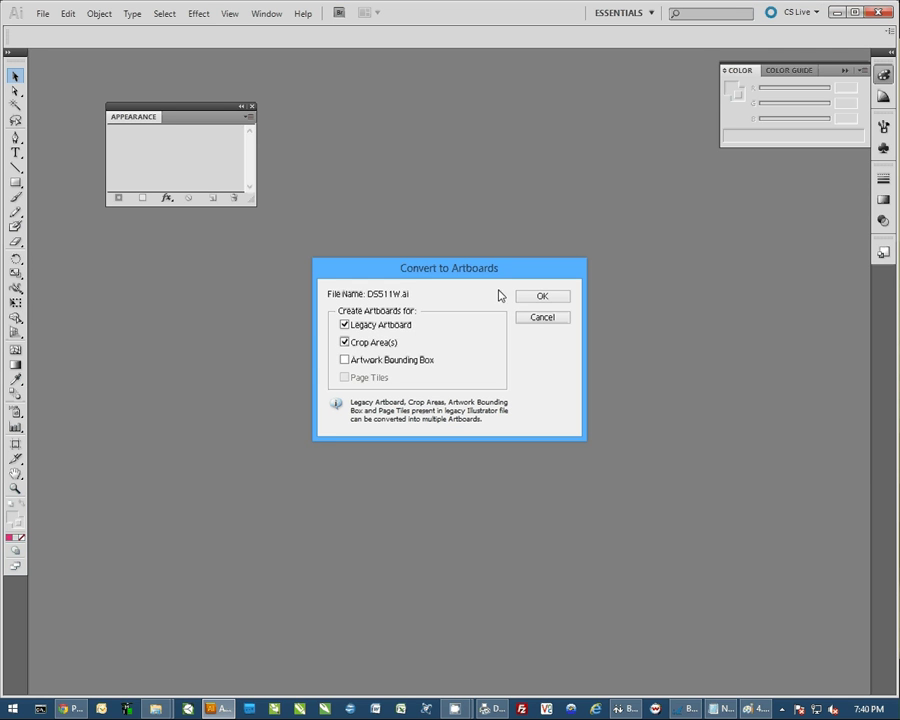
- Accept the Convert to Artboards prompt to open DS511W [Converted].ai
click(545, 297)
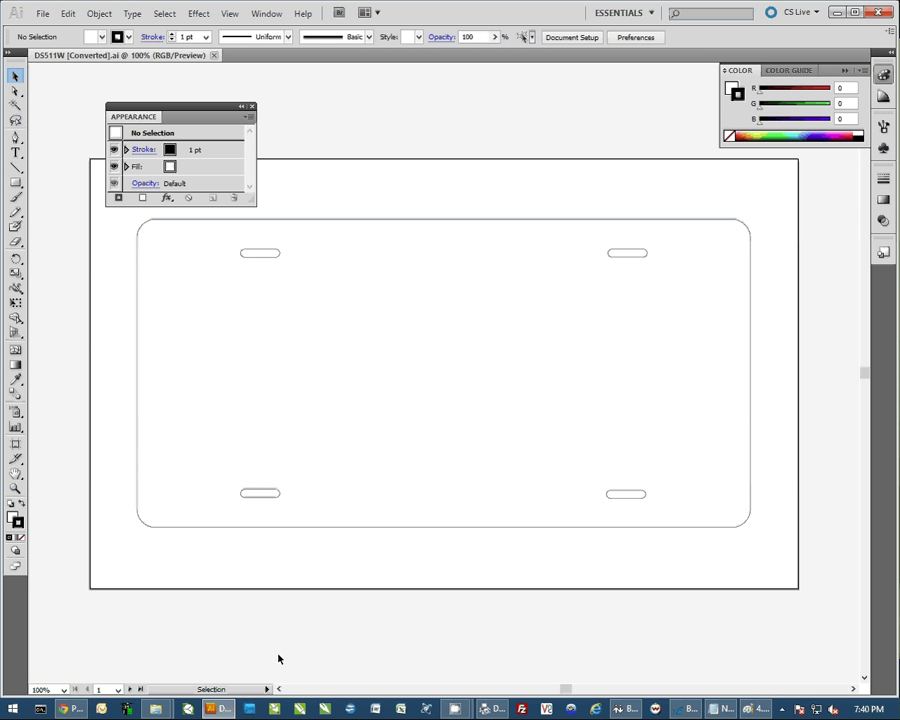
mouse_move(155, 709)
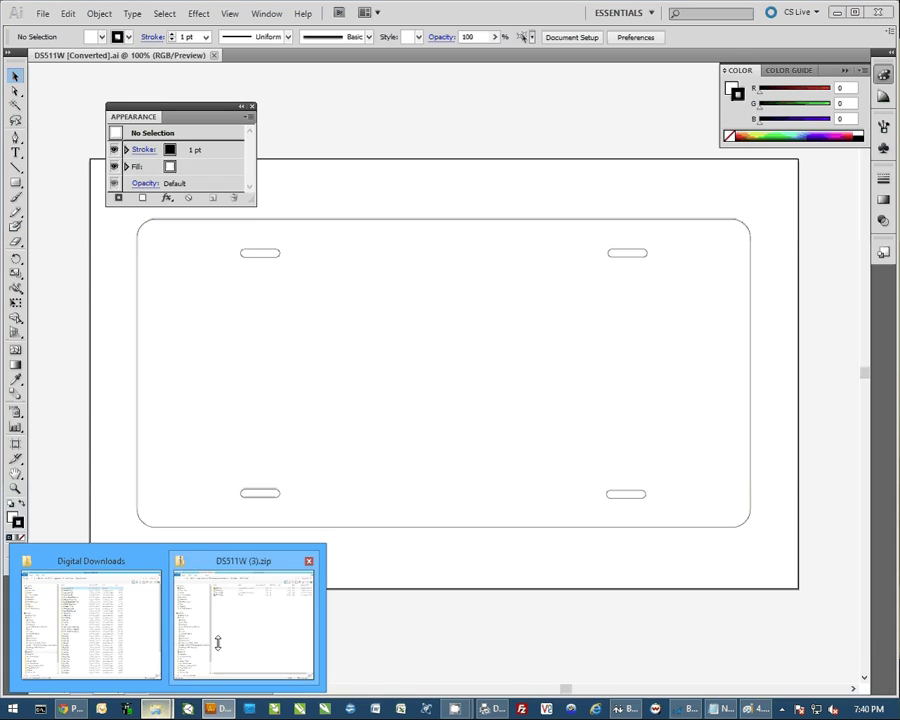
click(217, 643)
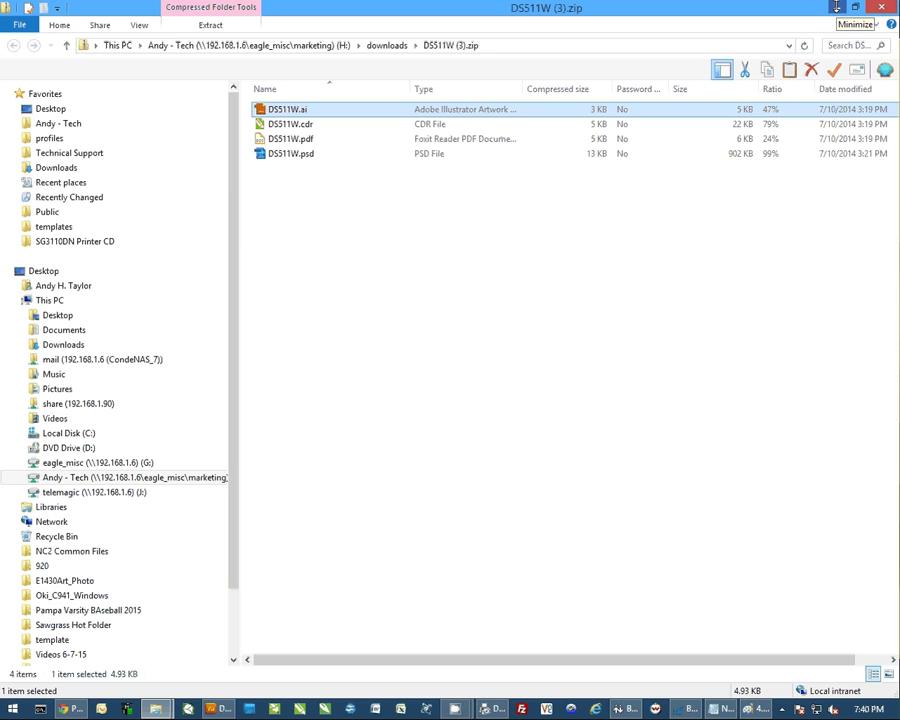
click(836, 7)
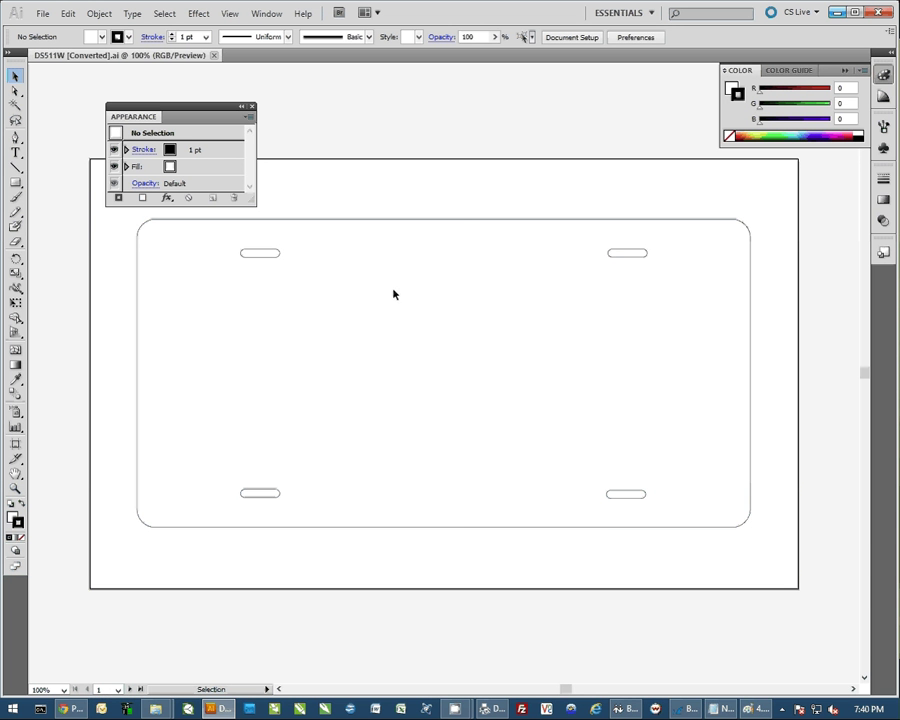
- Place the jedi.jpg image onto the DS511W plate artboard via File > Place
click(460, 220)
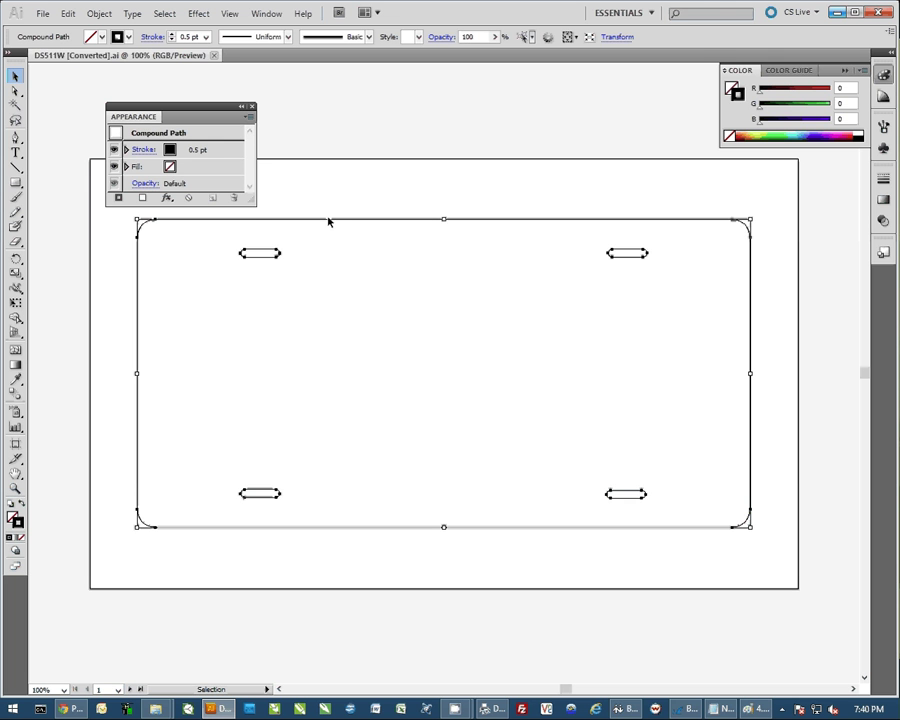
click(428, 177)
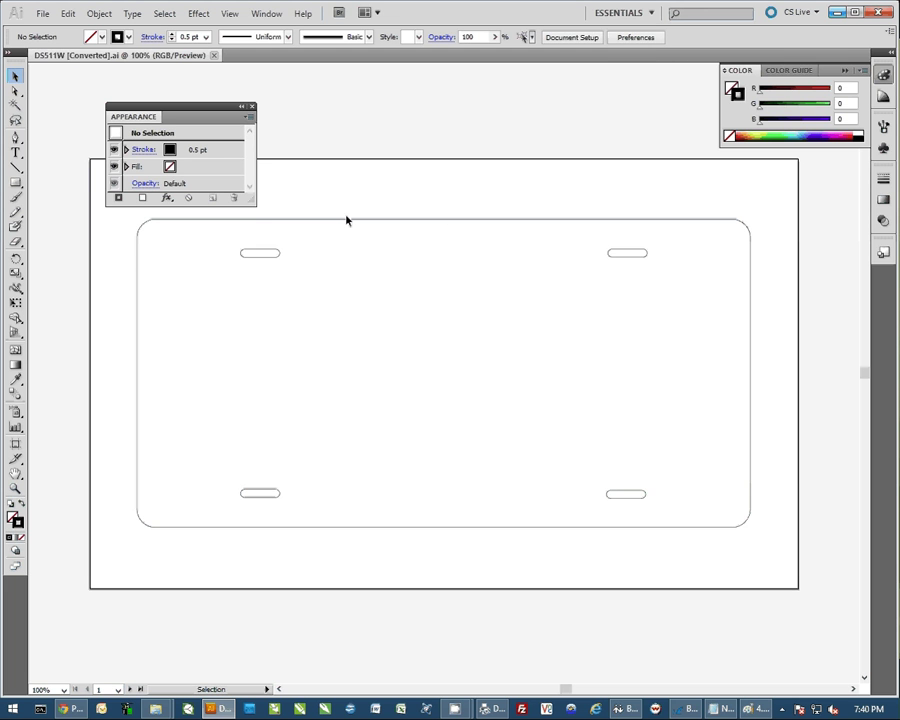
click(40, 14)
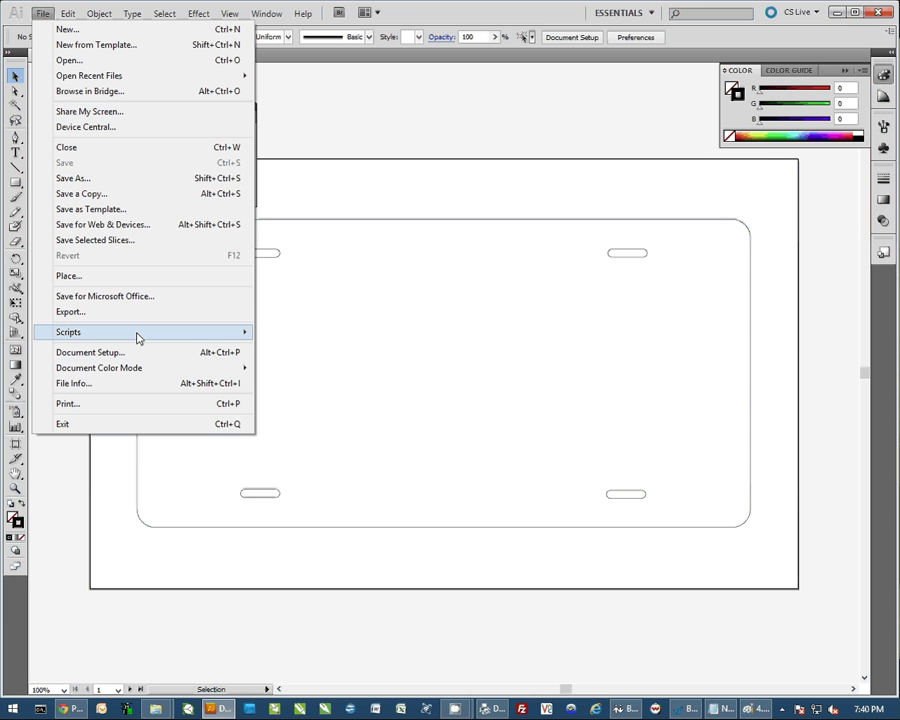
click(72, 278)
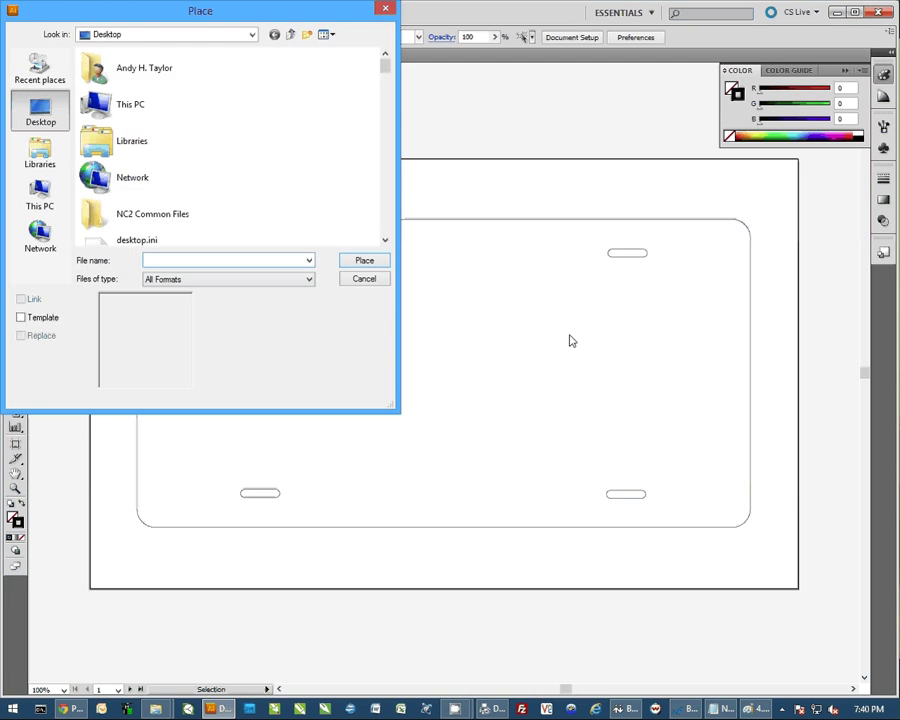
drag(386, 66, 386, 159)
click(130, 85)
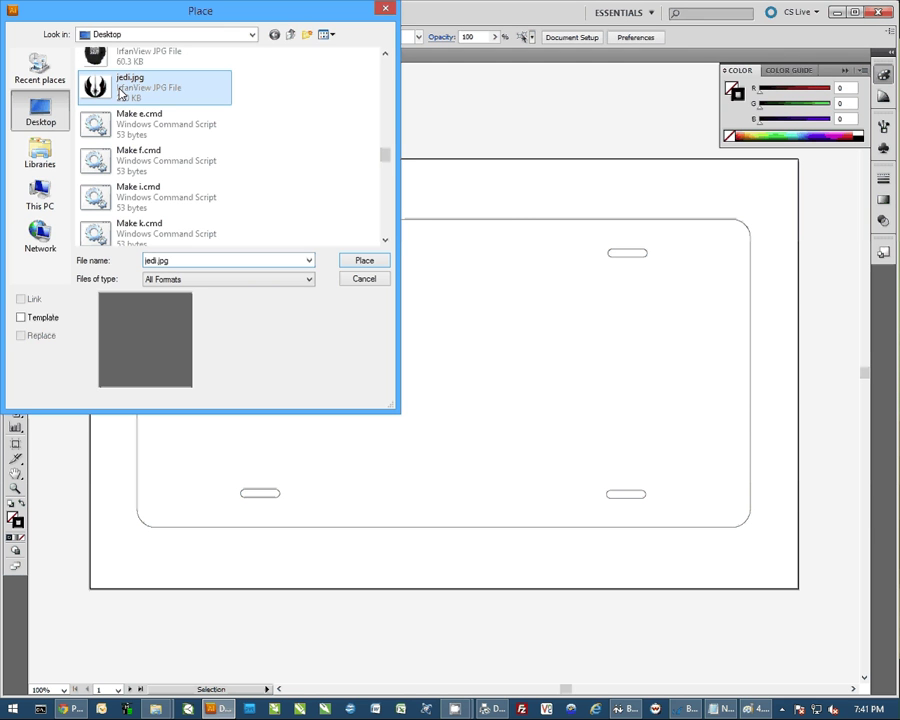
click(364, 262)
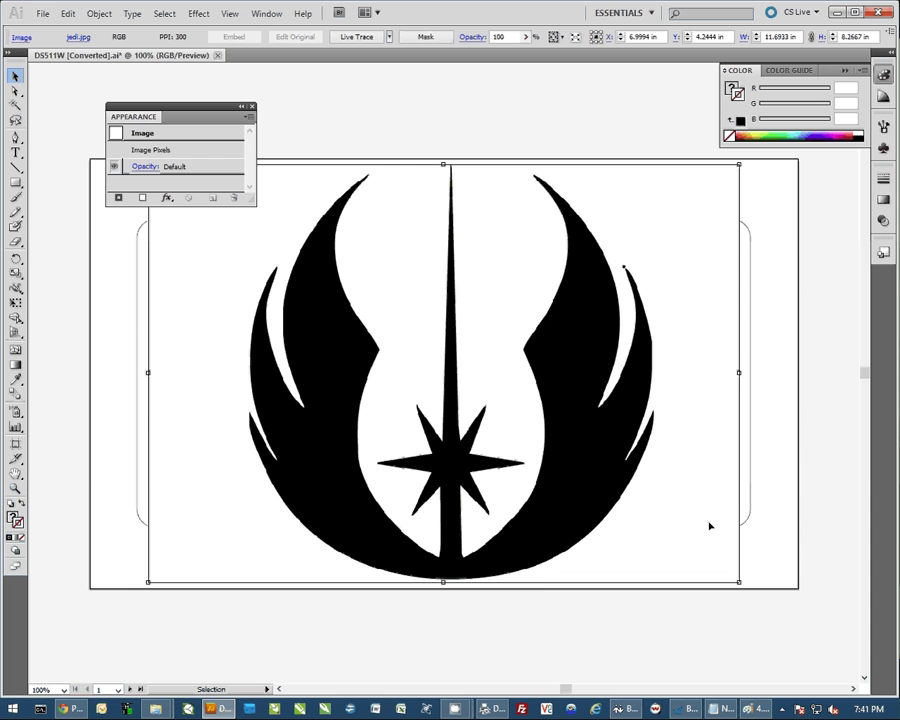
- Shrink the placed Jedi logo and shift it right over the plate
drag(739, 581, 667, 503)
drag(667, 163, 563, 268)
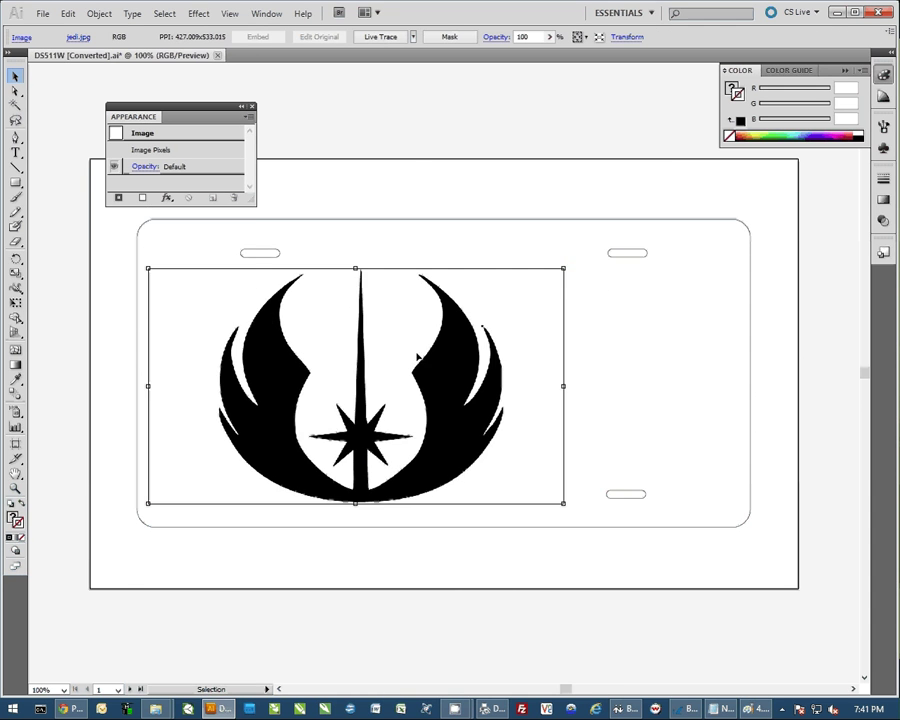
drag(410, 360, 496, 345)
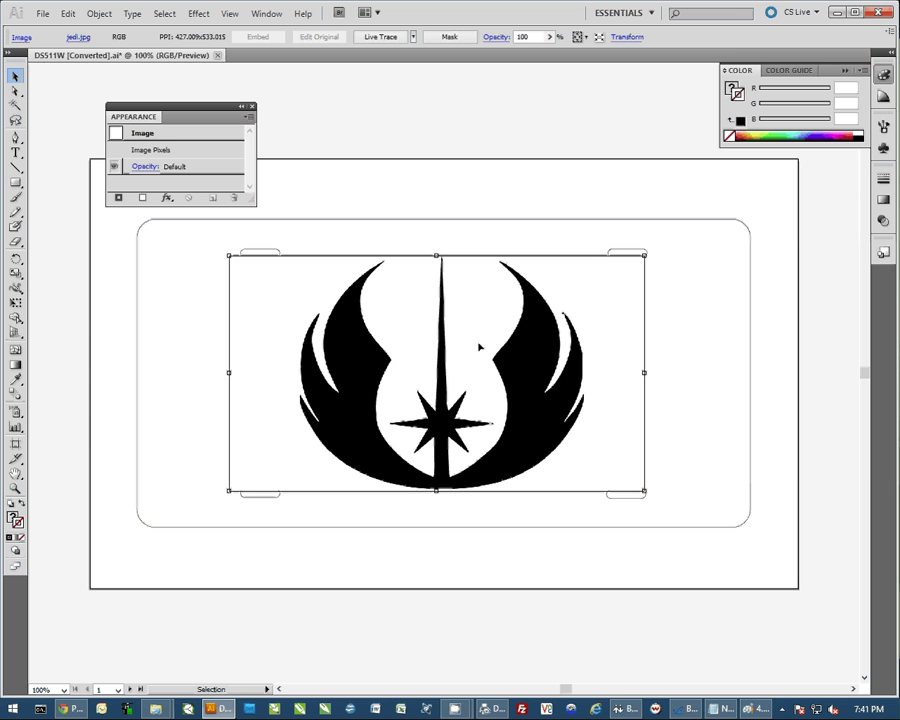
click(387, 237)
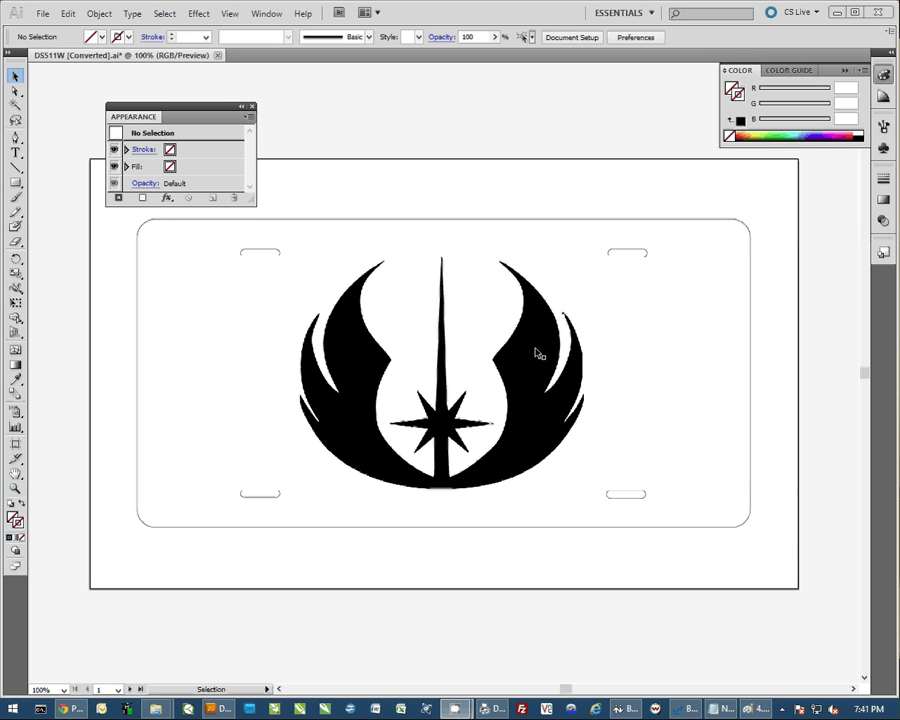
- Stretch the logo's top, bottom, left and right edges to just inside the plate outline
drag(538, 353, 530, 338)
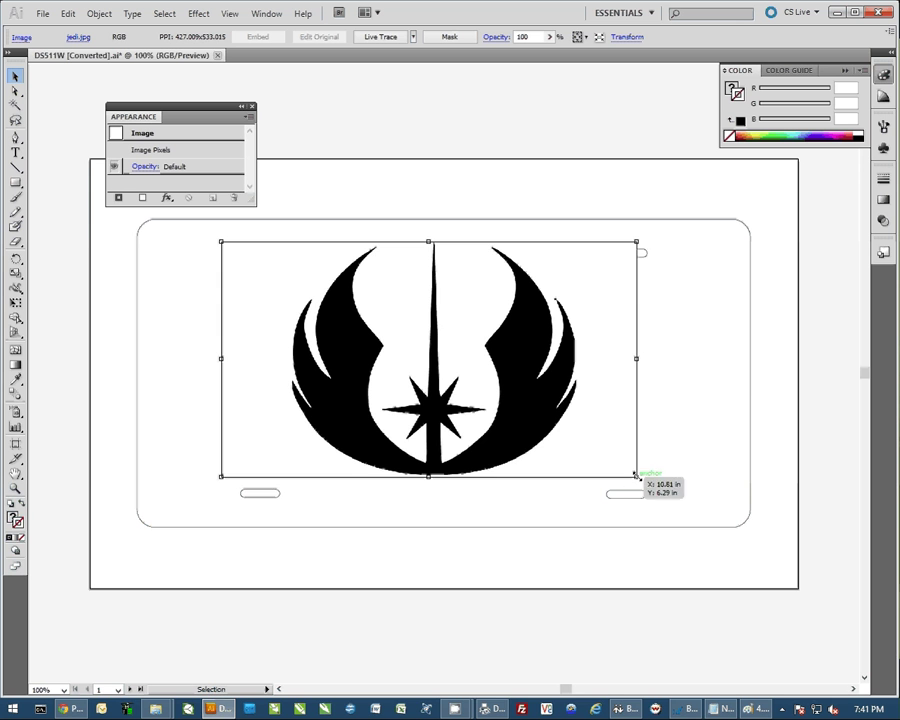
drag(636, 476, 675, 494)
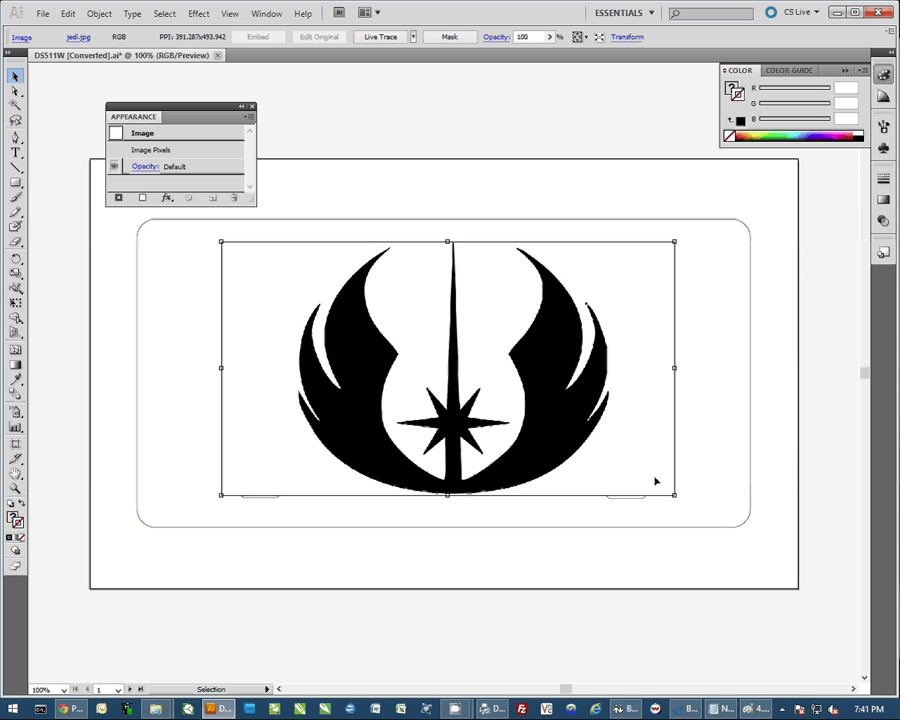
drag(447, 494, 447, 510)
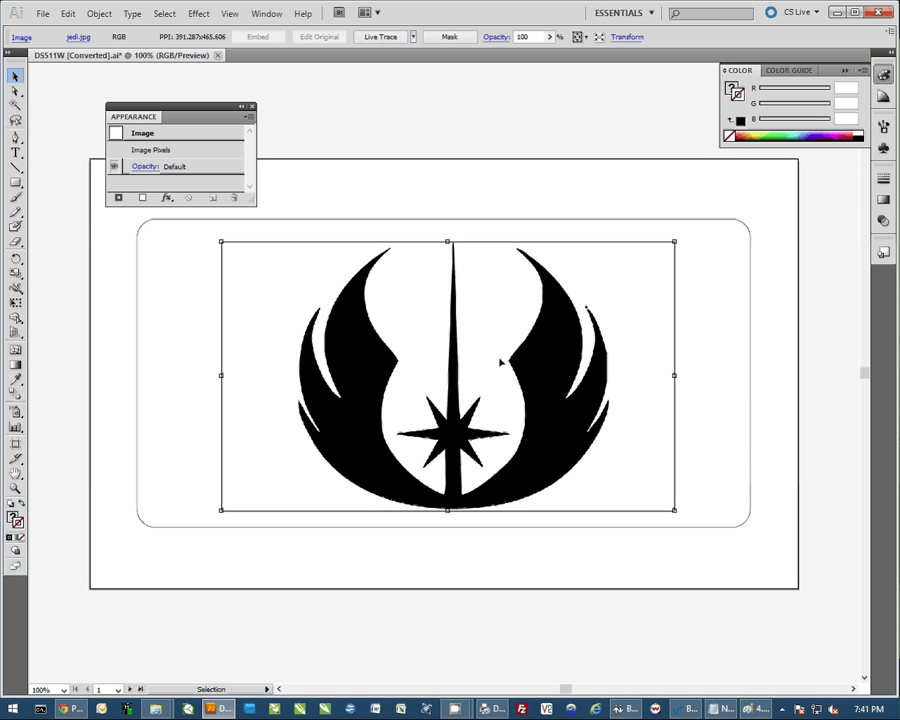
drag(443, 241, 447, 226)
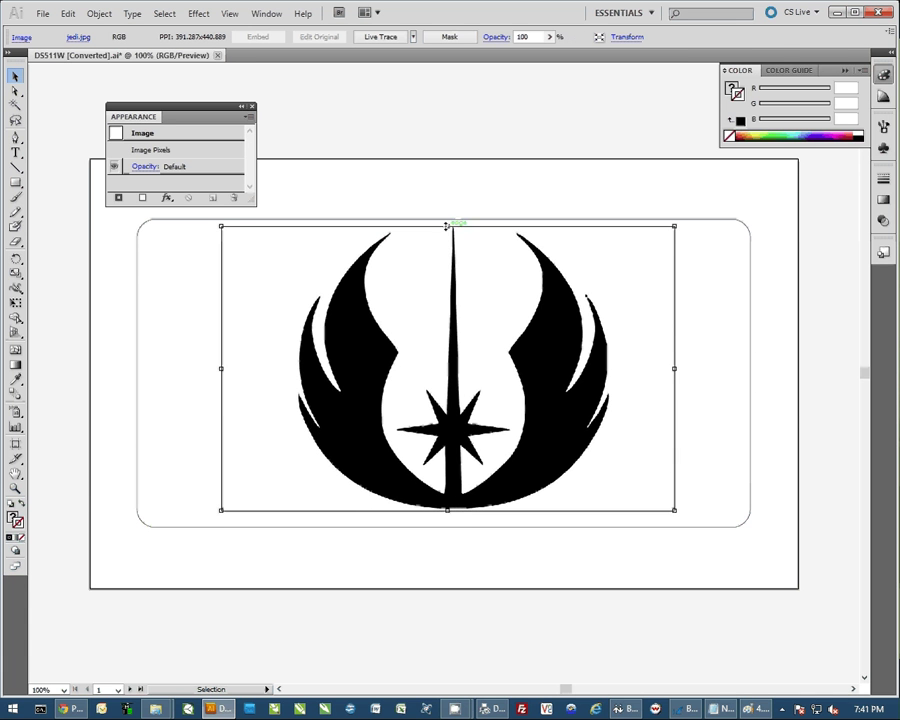
drag(221, 368, 159, 368)
drag(674, 368, 729, 368)
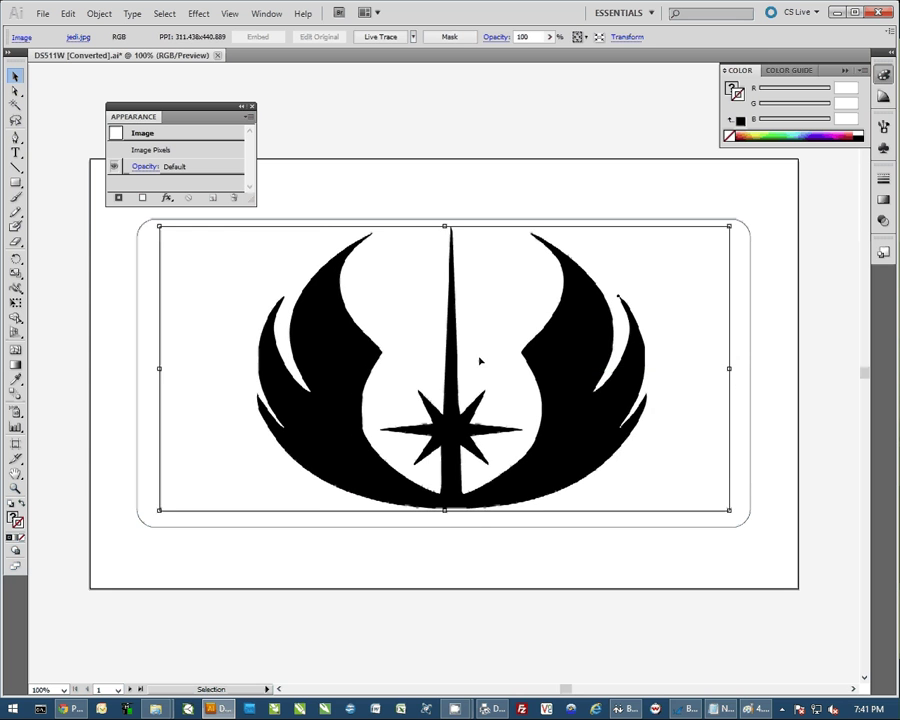
click(739, 288)
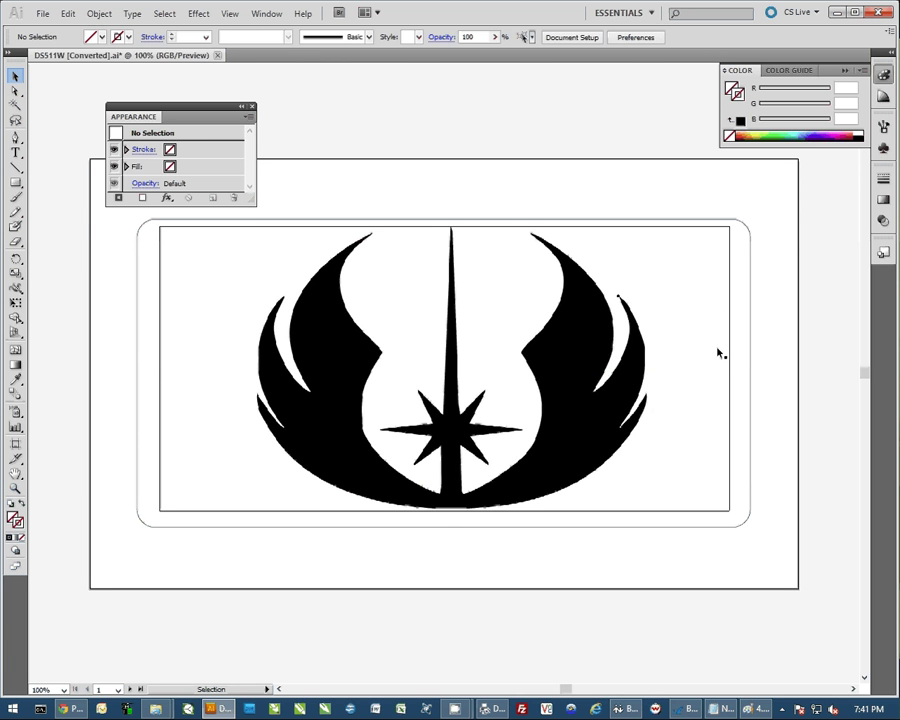
click(682, 308)
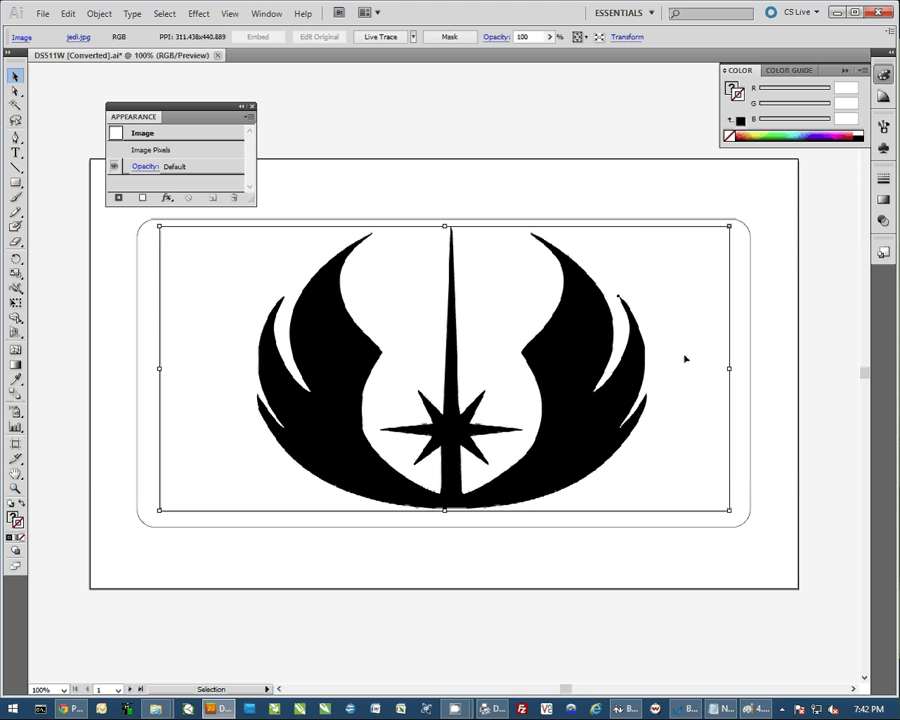
- Type 'AHT' over the Jedi emblem, enlarge it, and shift the emblem slightly
click(15, 152)
click(527, 376)
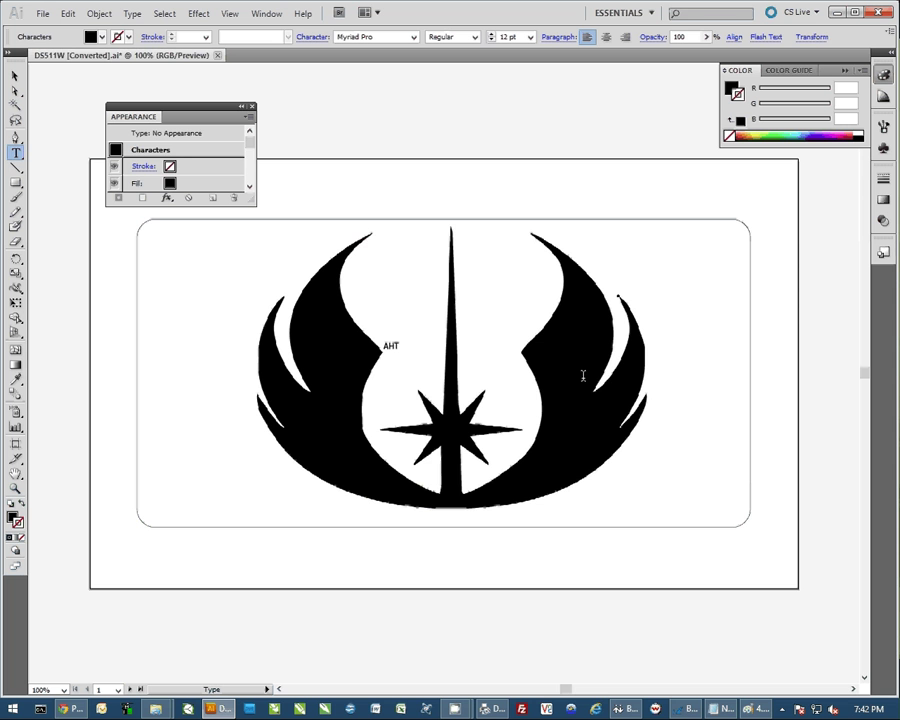
click(15, 75)
drag(401, 354, 537, 422)
drag(380, 349, 346, 315)
click(383, 350)
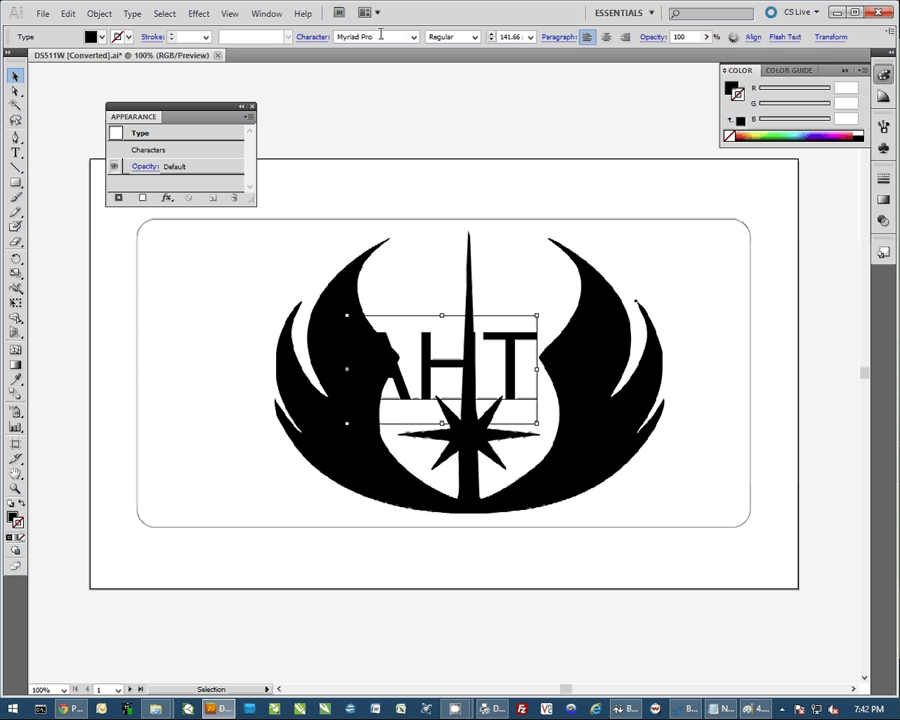
- Change the AHT font to Rage Italic and nudge the text into place
click(412, 37)
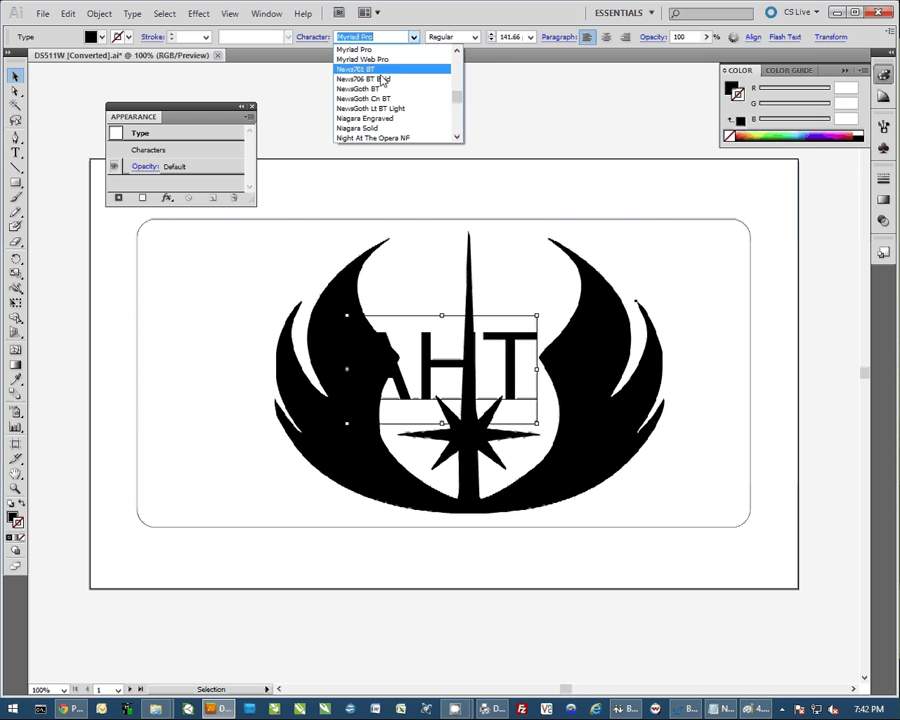
click(390, 112)
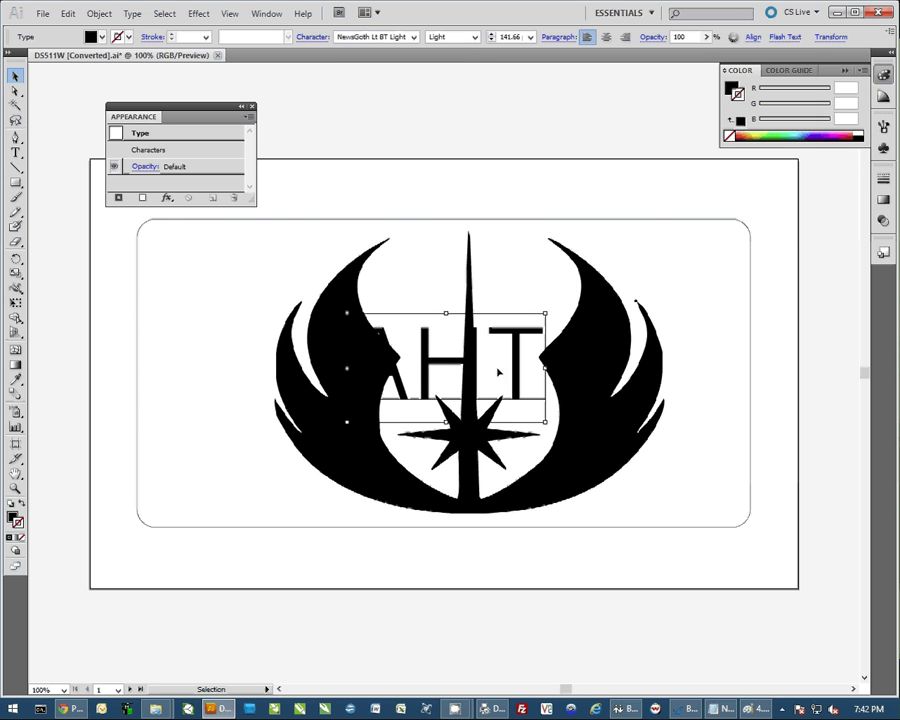
click(413, 37)
scroll(391, 120, down, 7)
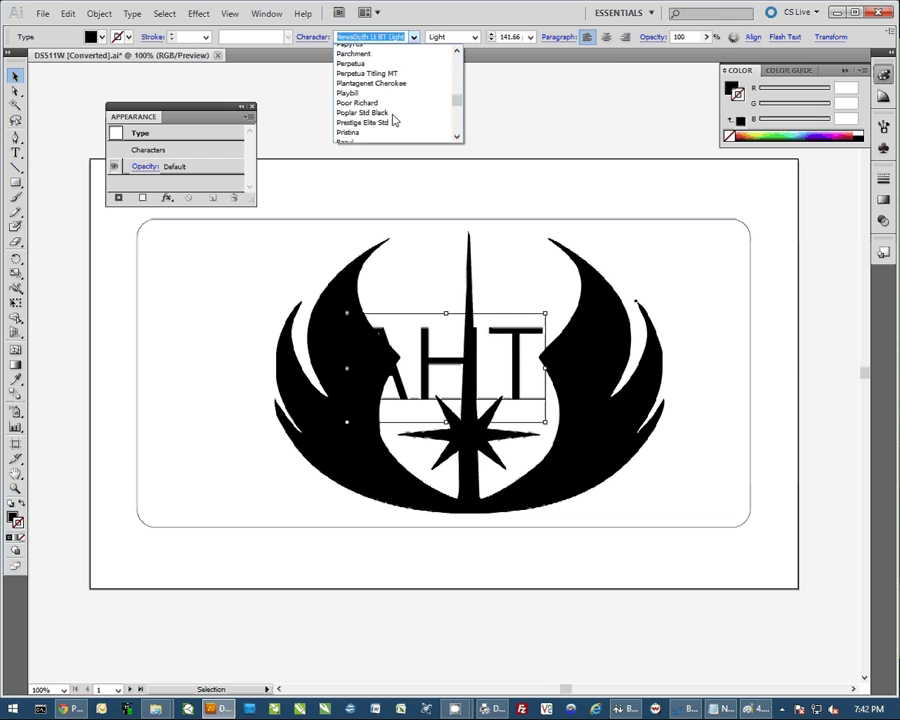
click(387, 119)
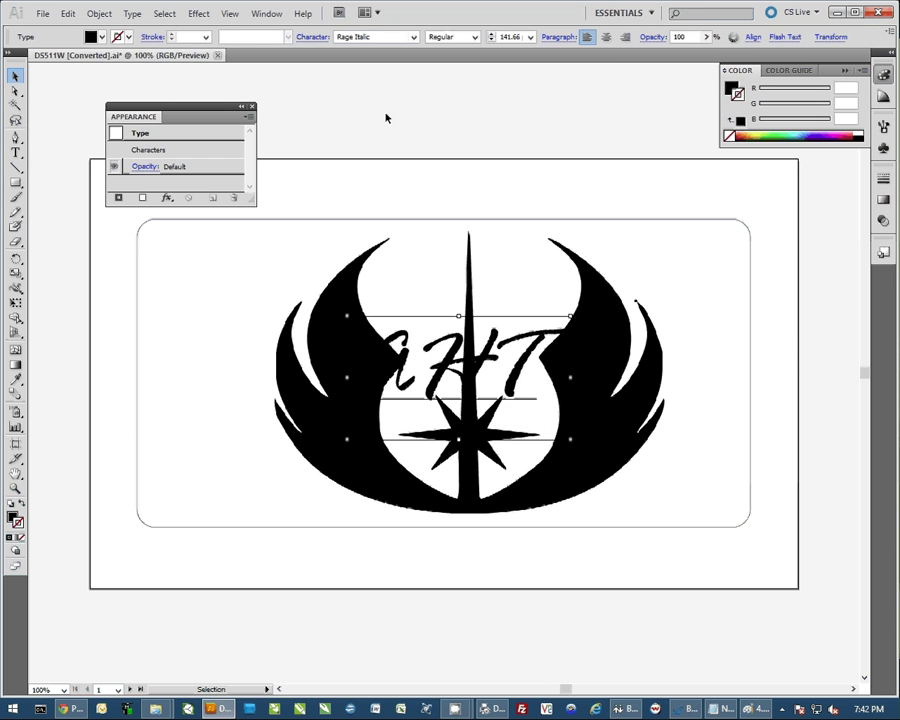
drag(482, 366, 485, 374)
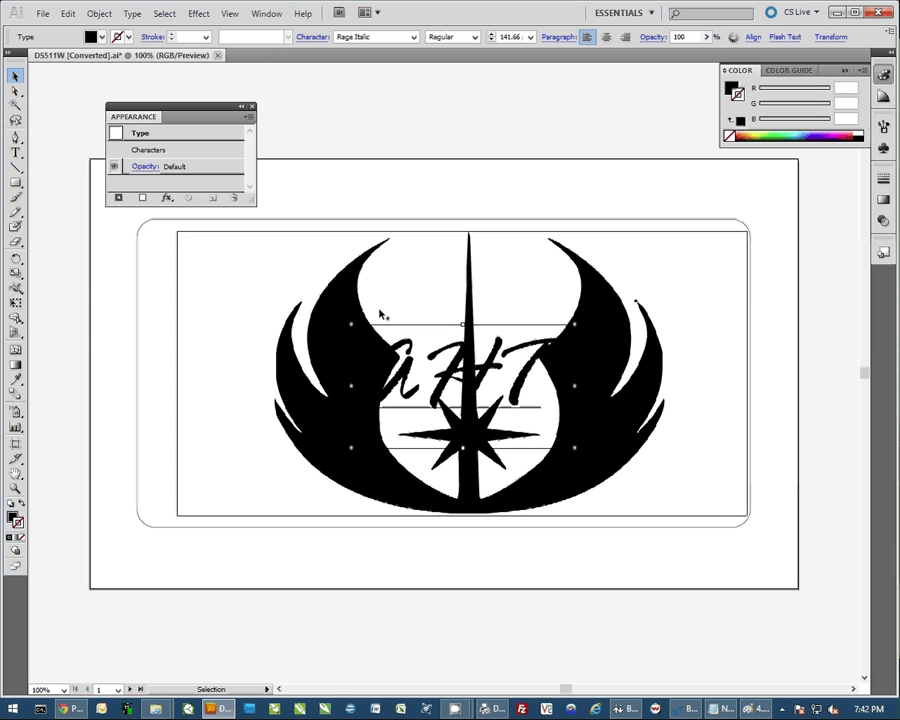
- Select all of the AHT text with the Type tool
key(t)
click(452, 366)
double_click(452, 366)
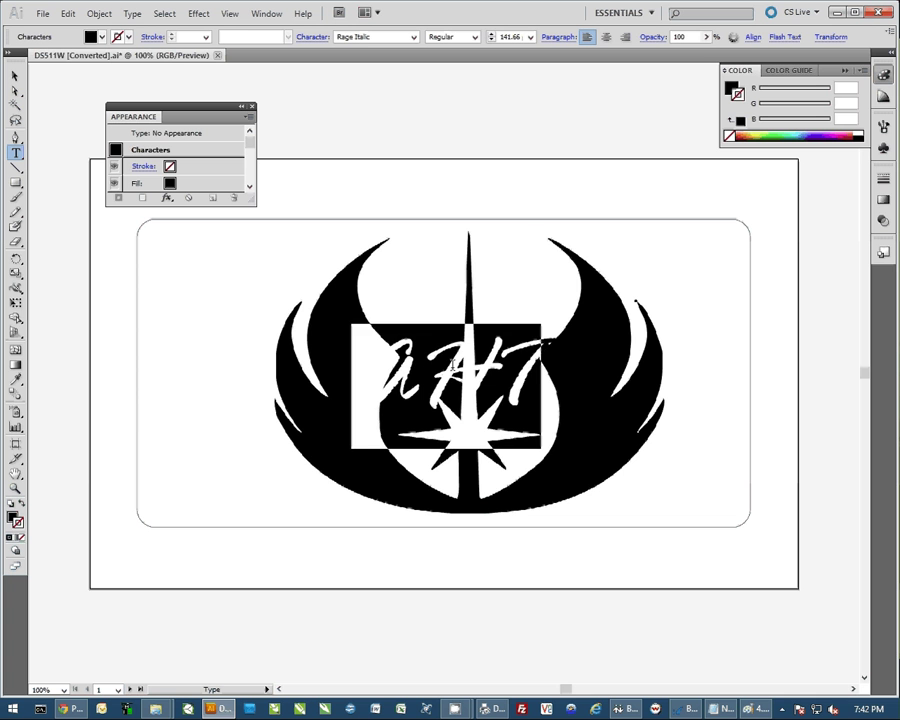
click(514, 325)
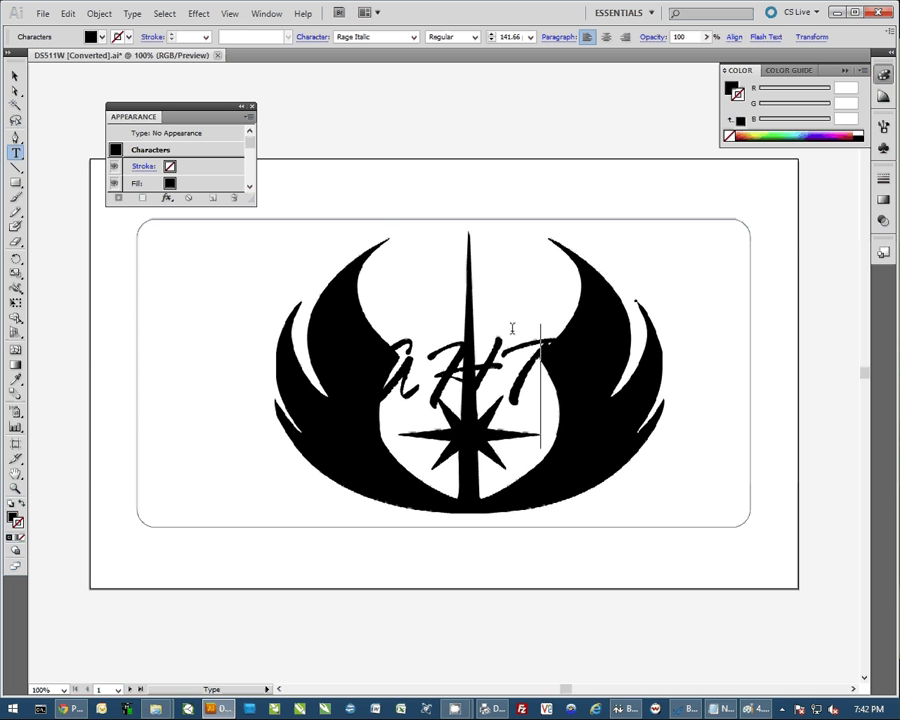
click(488, 358)
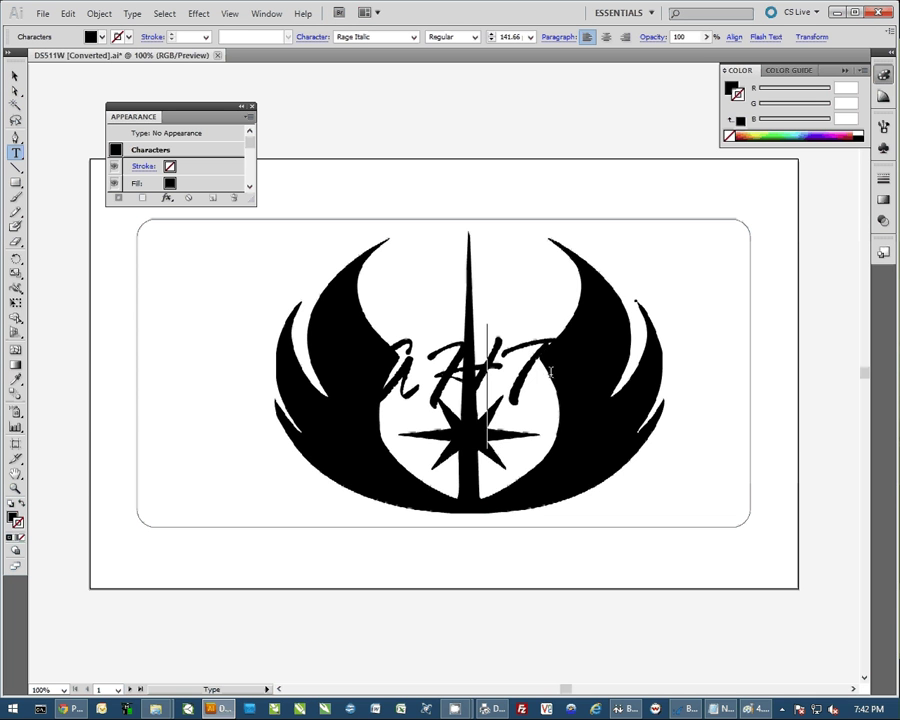
drag(550, 372, 368, 368)
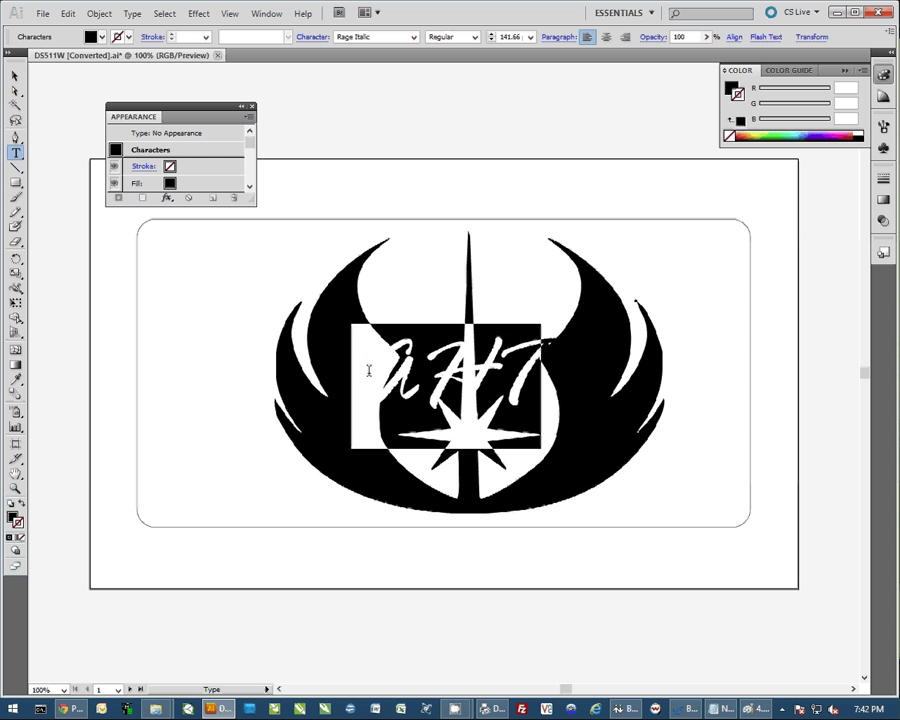
- Set the AHT text fill to purple C67CC7 in the Color Picker
click(168, 185)
click(168, 185)
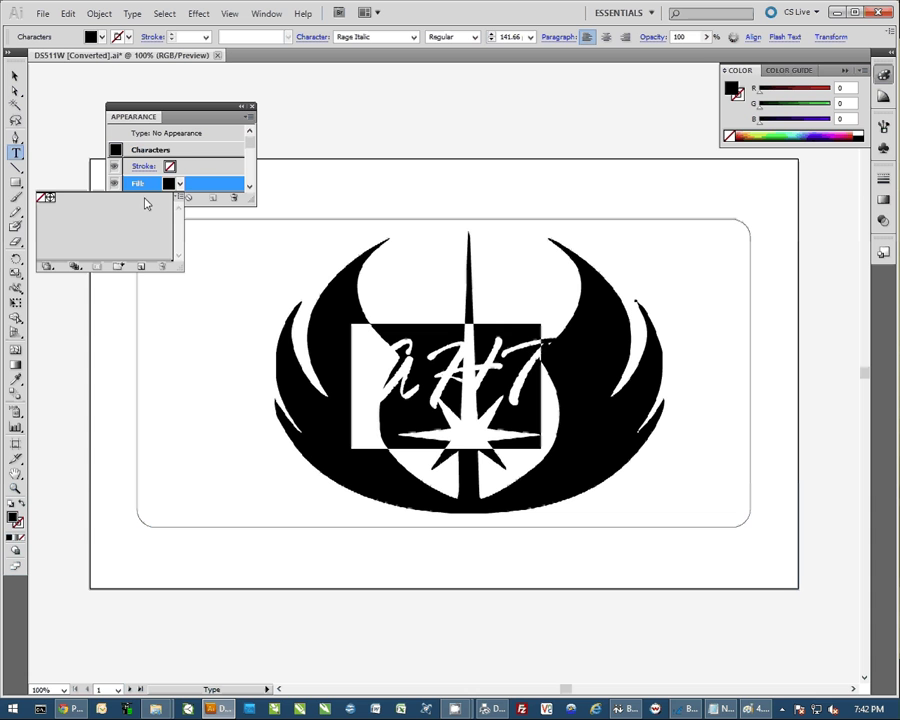
click(170, 186)
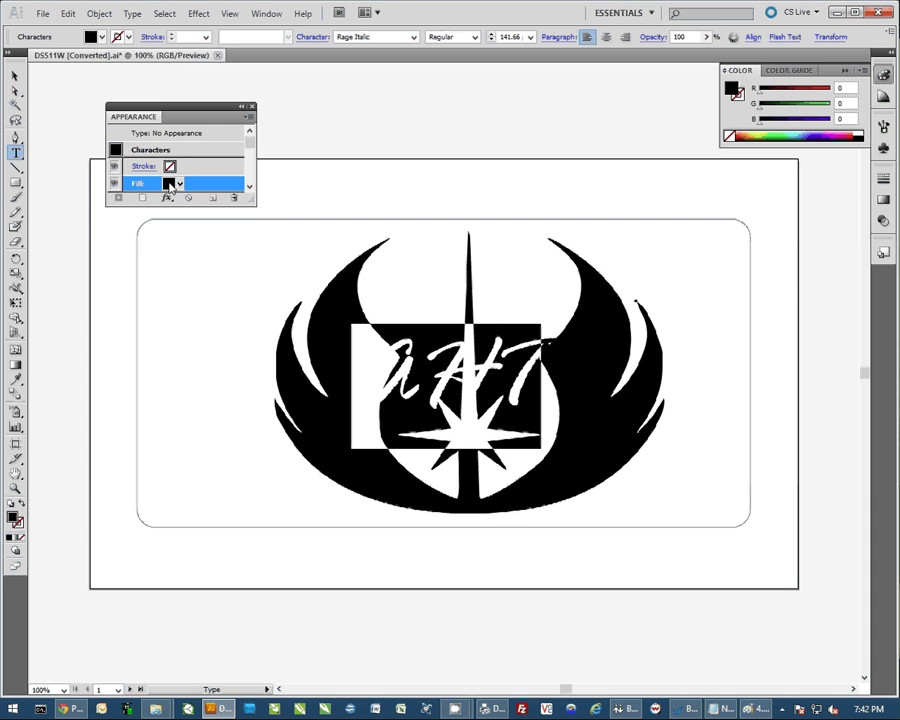
click(170, 186)
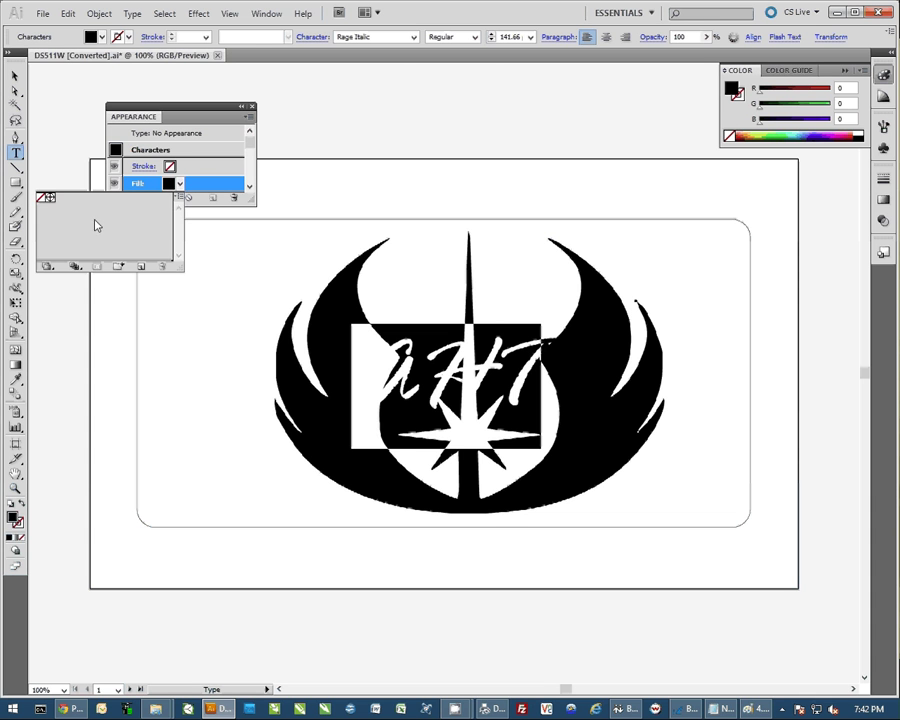
double_click(14, 518)
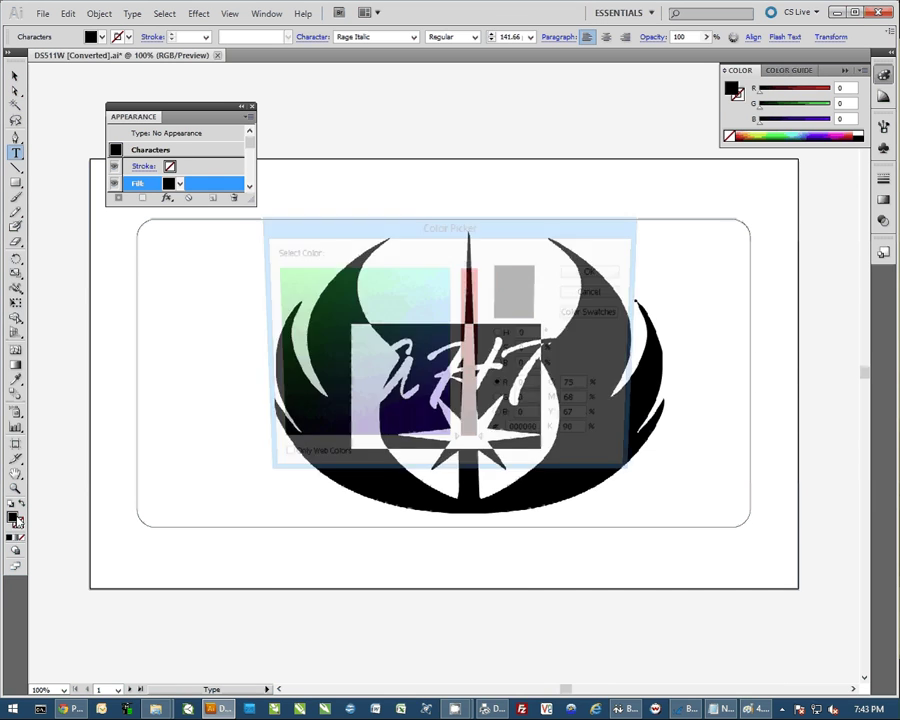
drag(474, 450, 477, 313)
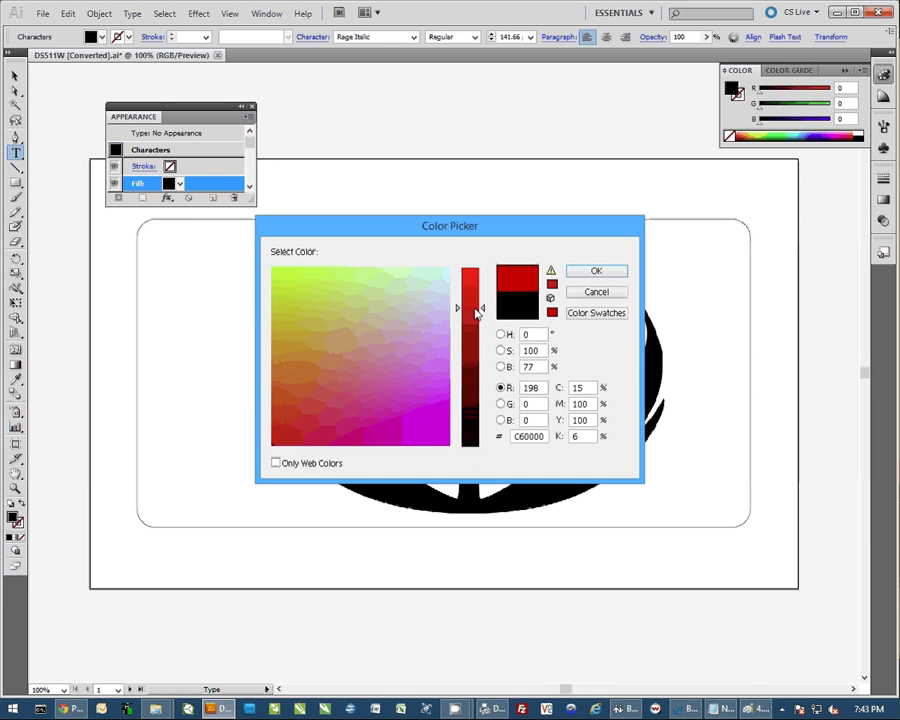
click(410, 361)
click(613, 270)
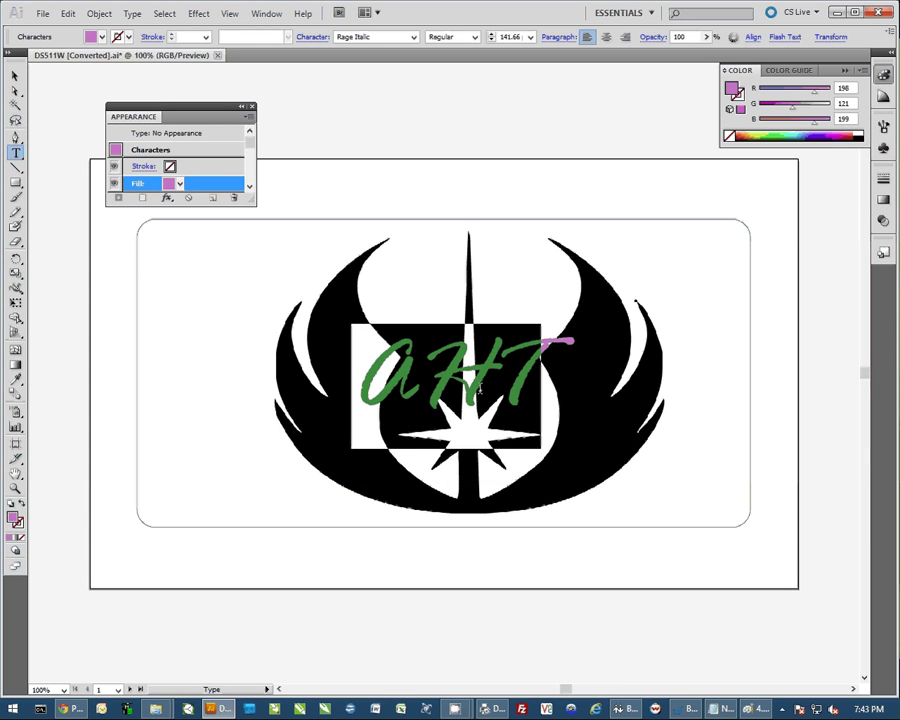
key(Right)
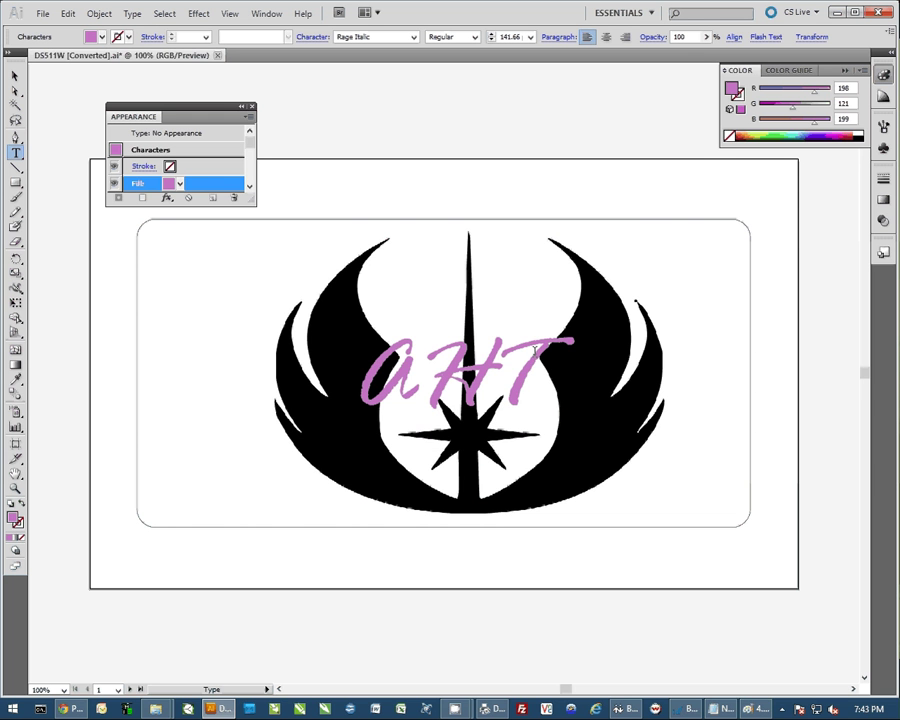